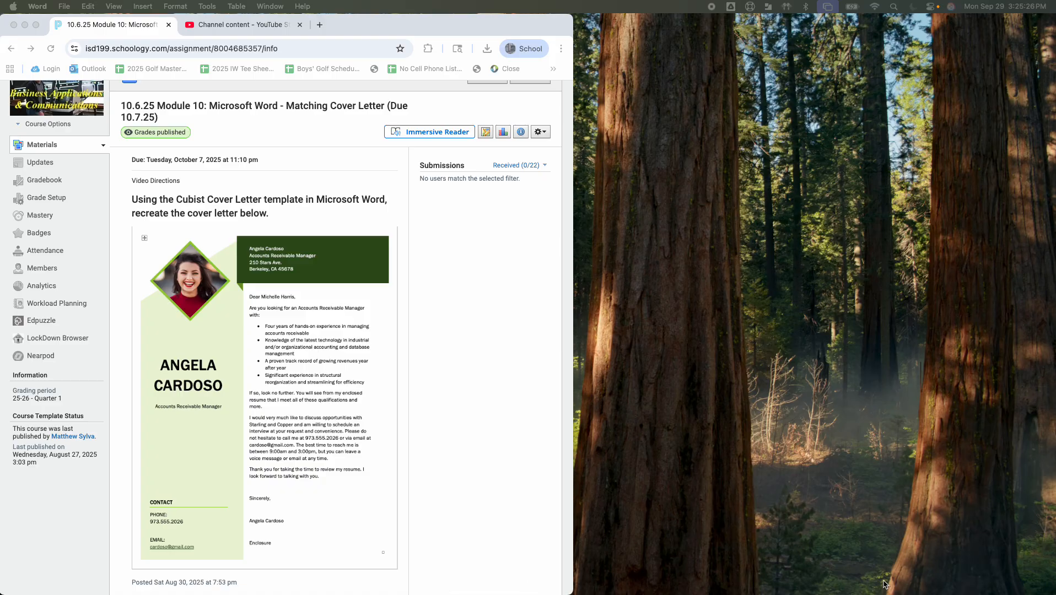
# Create a new document from the Cubist cover letter template
pyautogui.moveTo(877, 587)
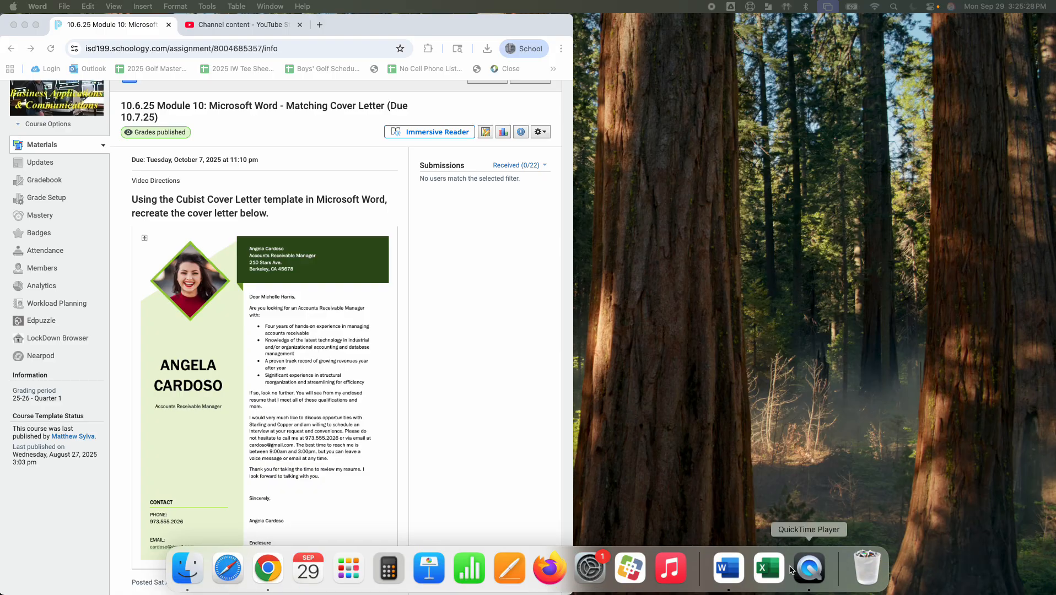
pyautogui.click(731, 575)
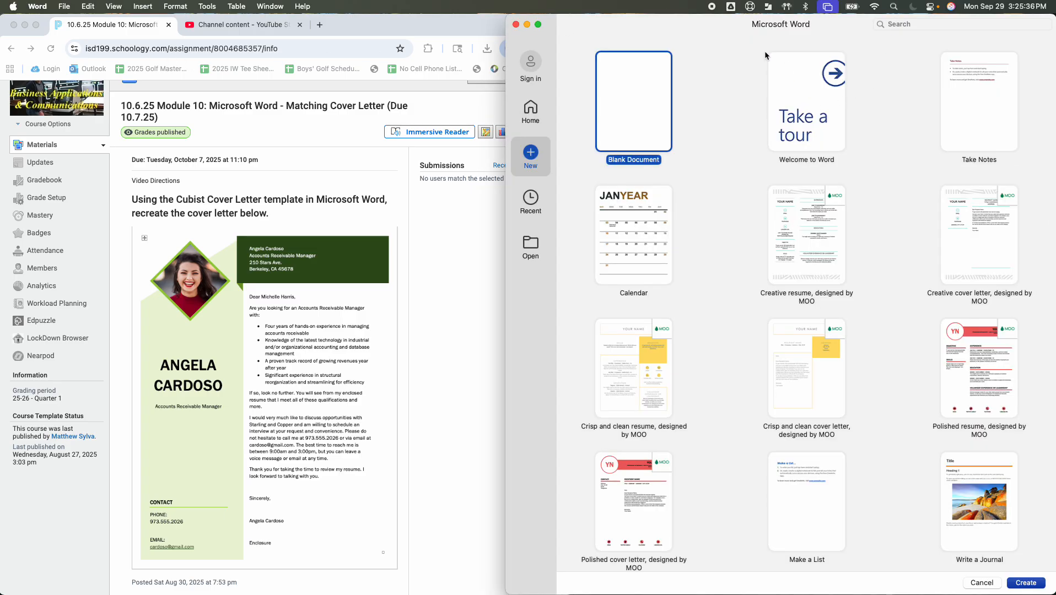
pyautogui.click(945, 23)
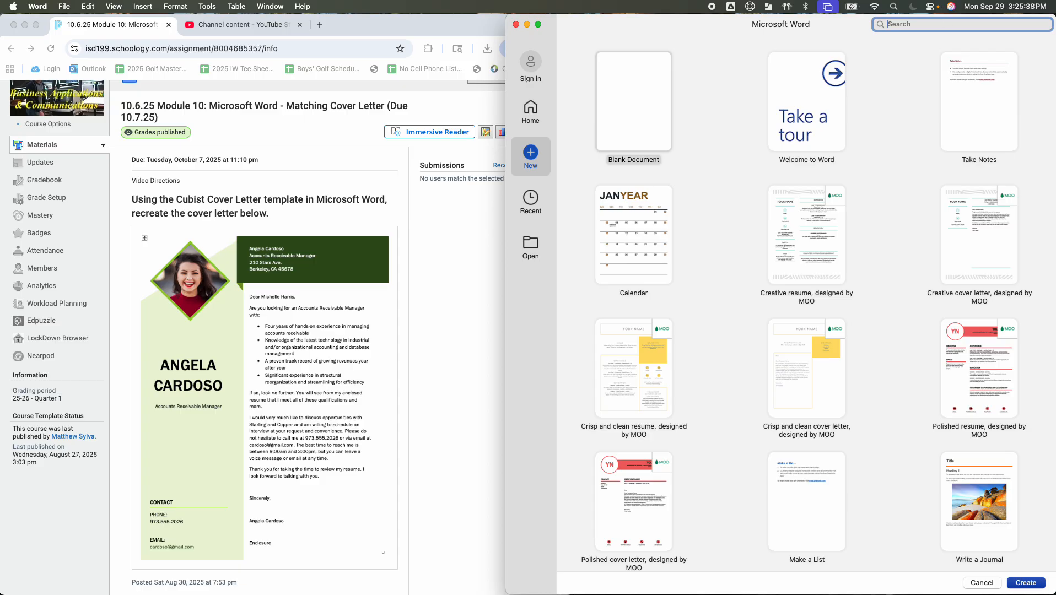
pyautogui.write('Cubist')
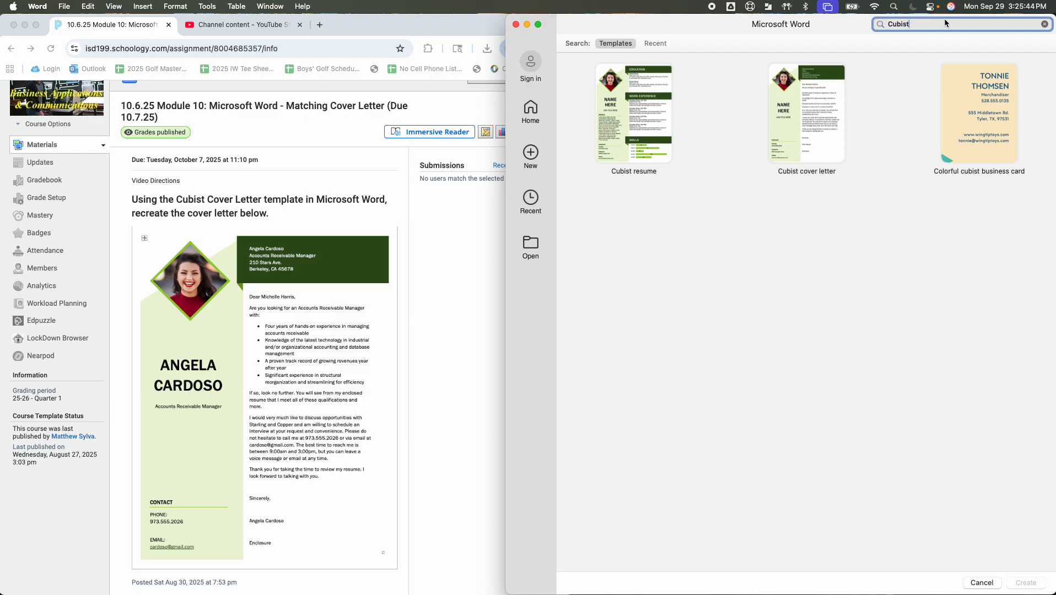
pyautogui.click(835, 110)
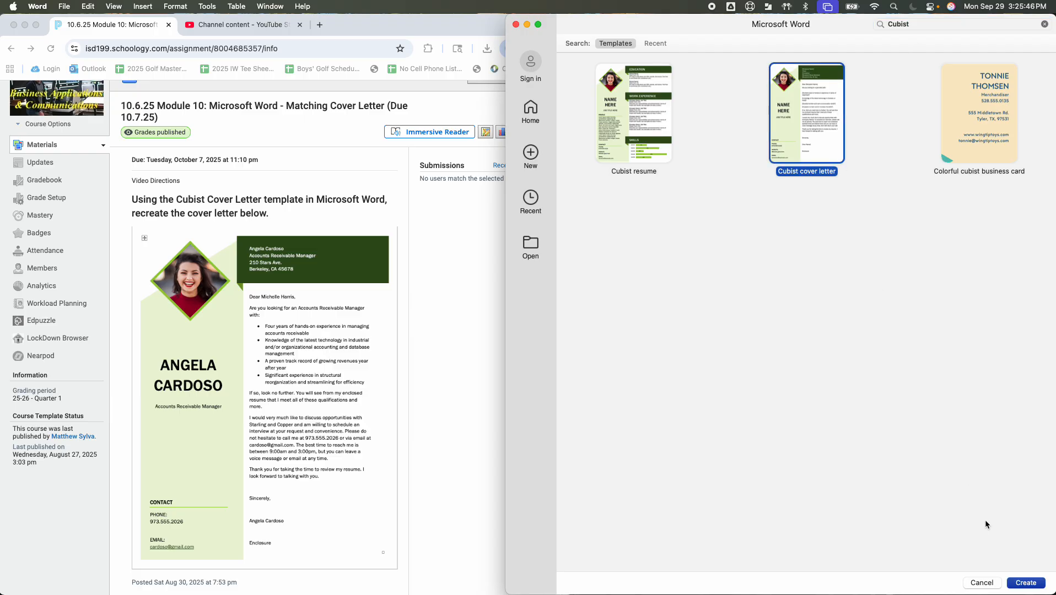
pyautogui.click(1025, 584)
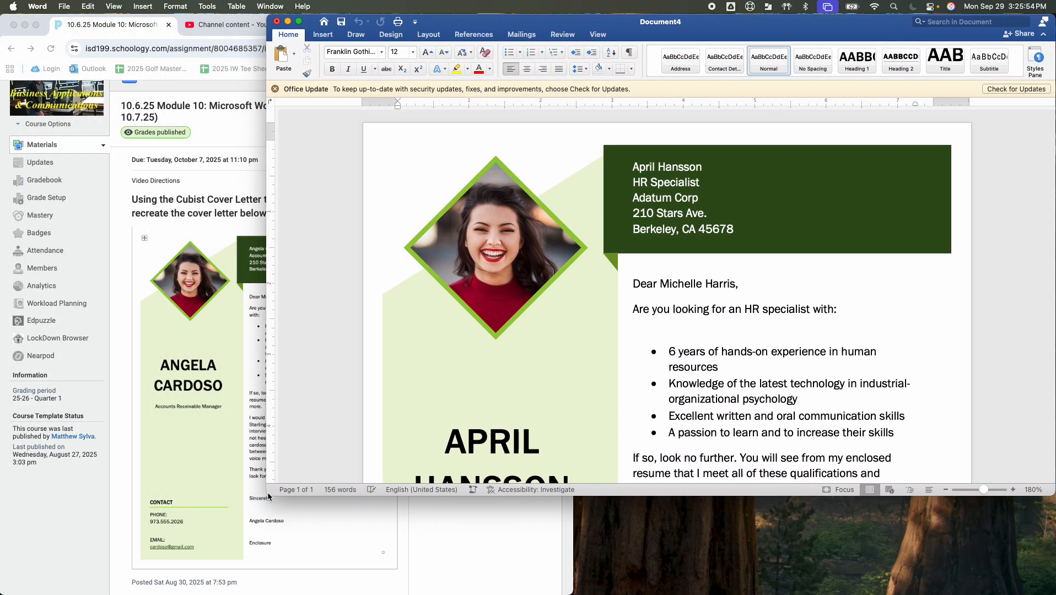
# Open the Module 3 cover letter assignment and review its formatting instructions and sample letter
pyautogui.moveTo(269, 496); pyautogui.dragTo(390, 589)
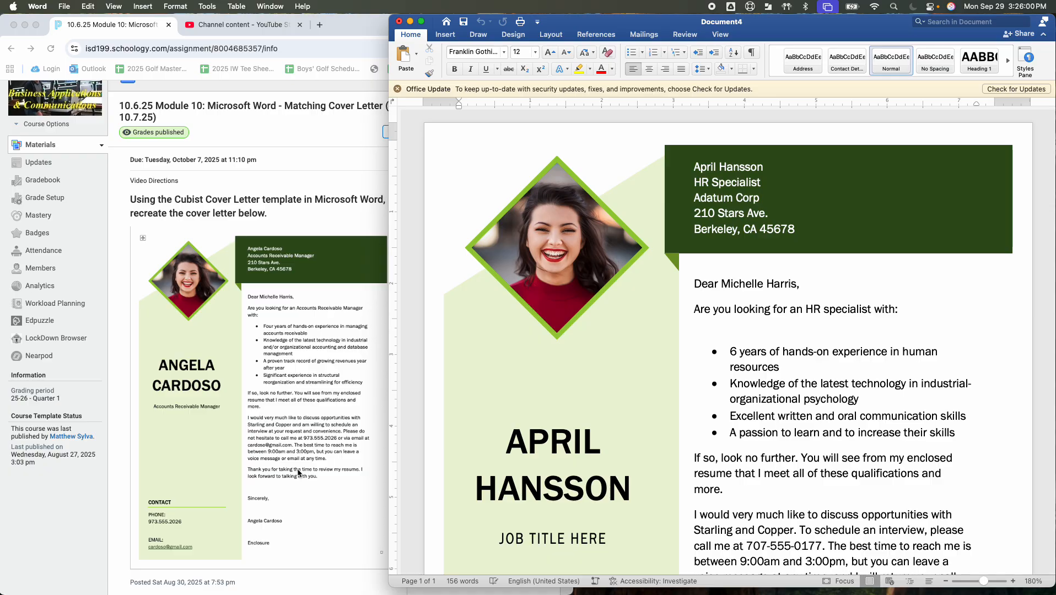
pyautogui.scroll(3, 298, 331)
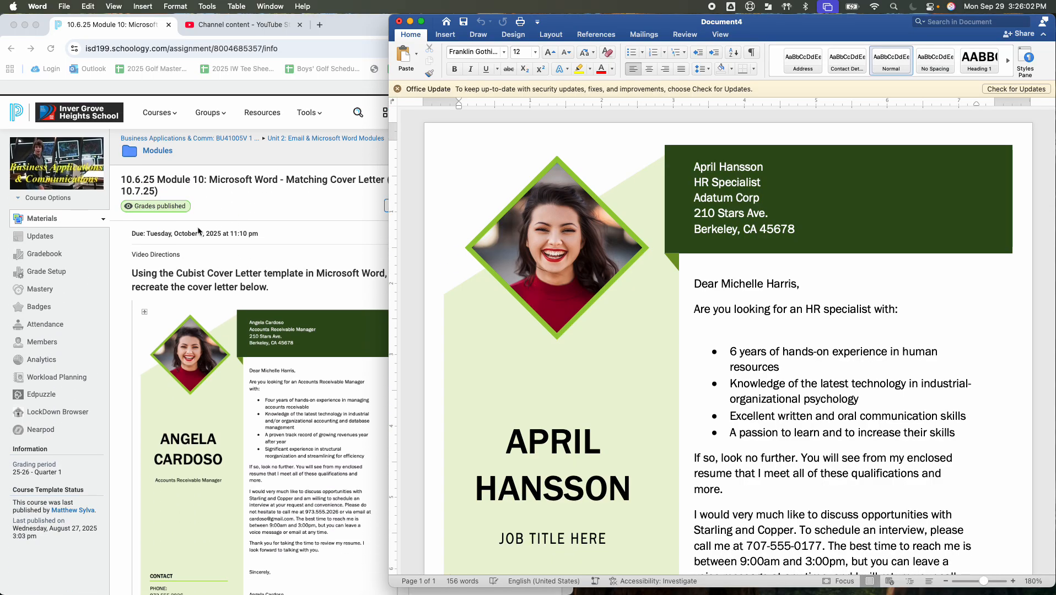
pyautogui.click(158, 139)
pyautogui.click(157, 136)
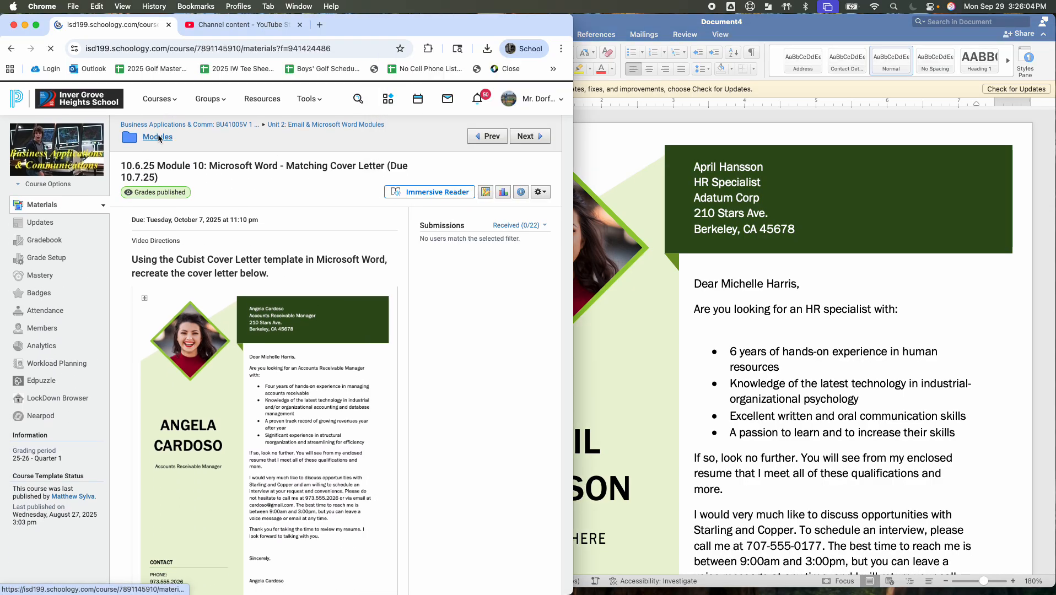
pyautogui.click(280, 386)
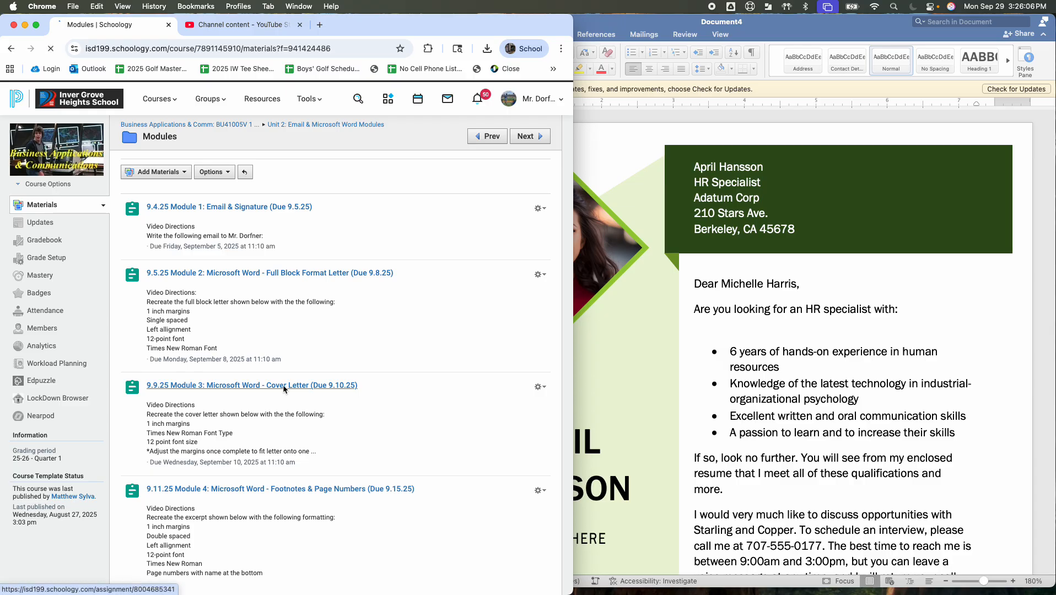
pyautogui.scroll(-5, 284, 365)
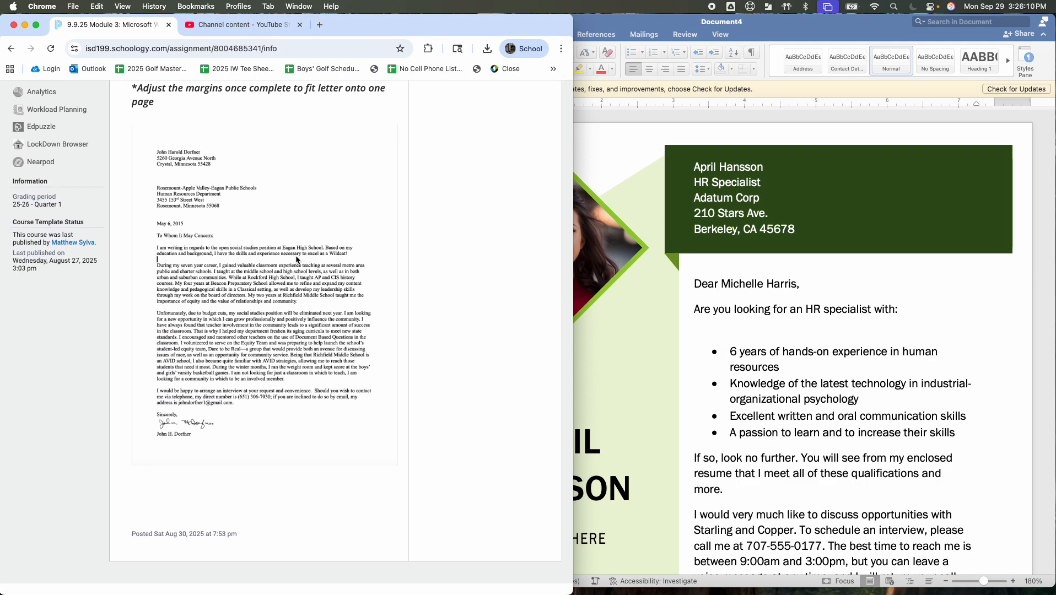
pyautogui.scroll(1, 296, 259)
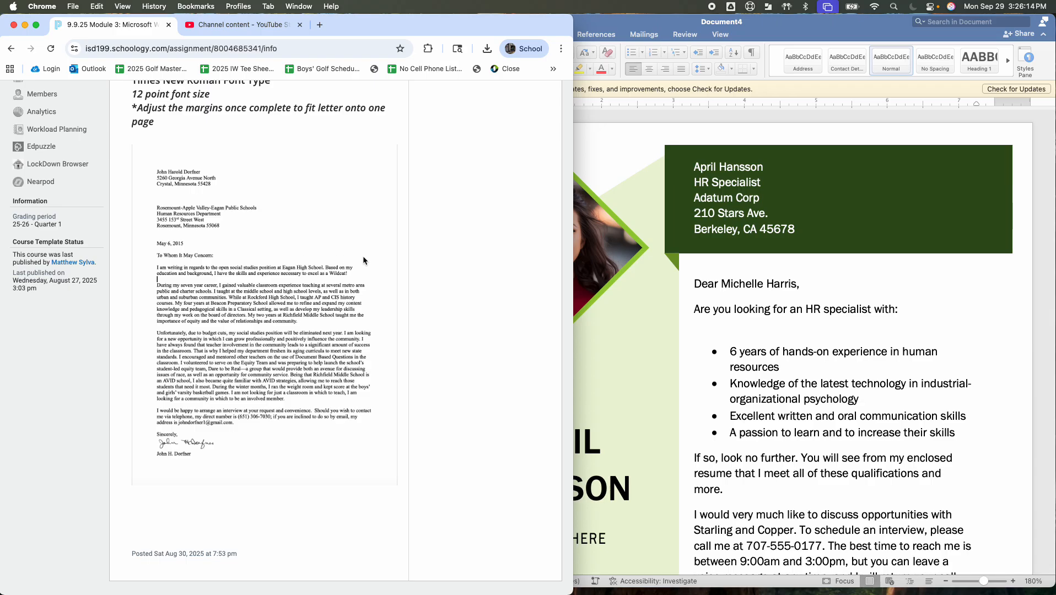
pyautogui.click(698, 280)
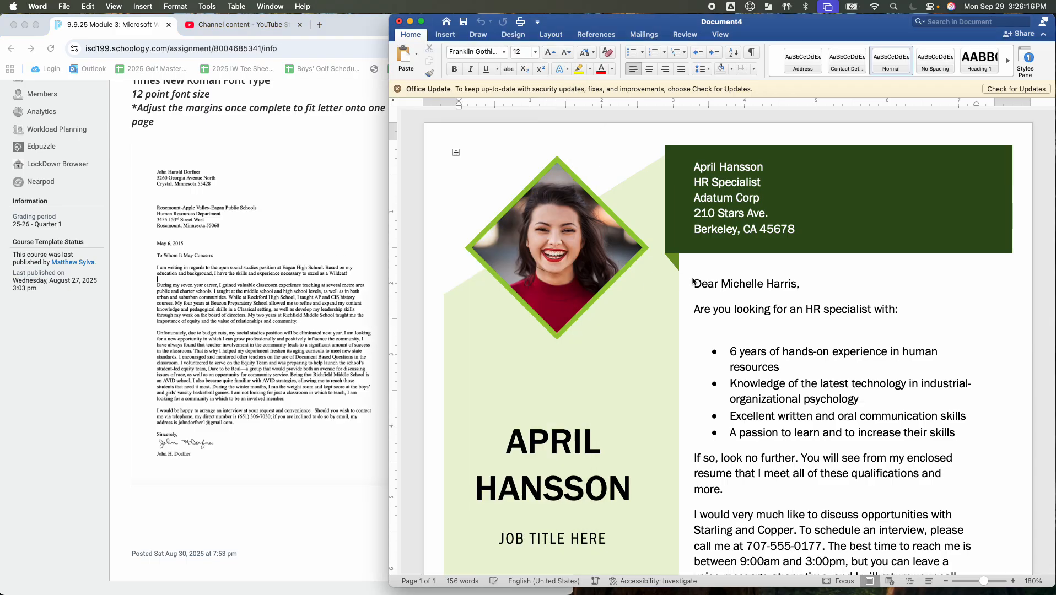
# Zoom the template out to 100% and compare the whole page with the assignment instructions
pyautogui.click(947, 582)
pyautogui.click(946, 583)
pyautogui.click(946, 583)
pyautogui.click(947, 583)
pyautogui.click(946, 582)
pyautogui.click(946, 583)
pyautogui.click(947, 583)
pyautogui.click(947, 583)
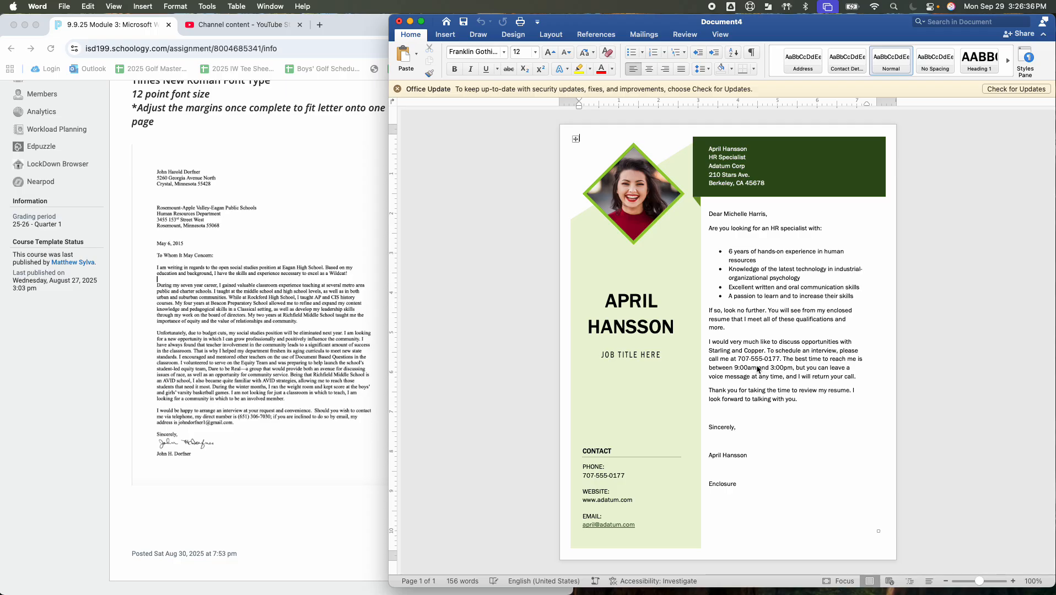
pyautogui.scroll(4, 199, 208)
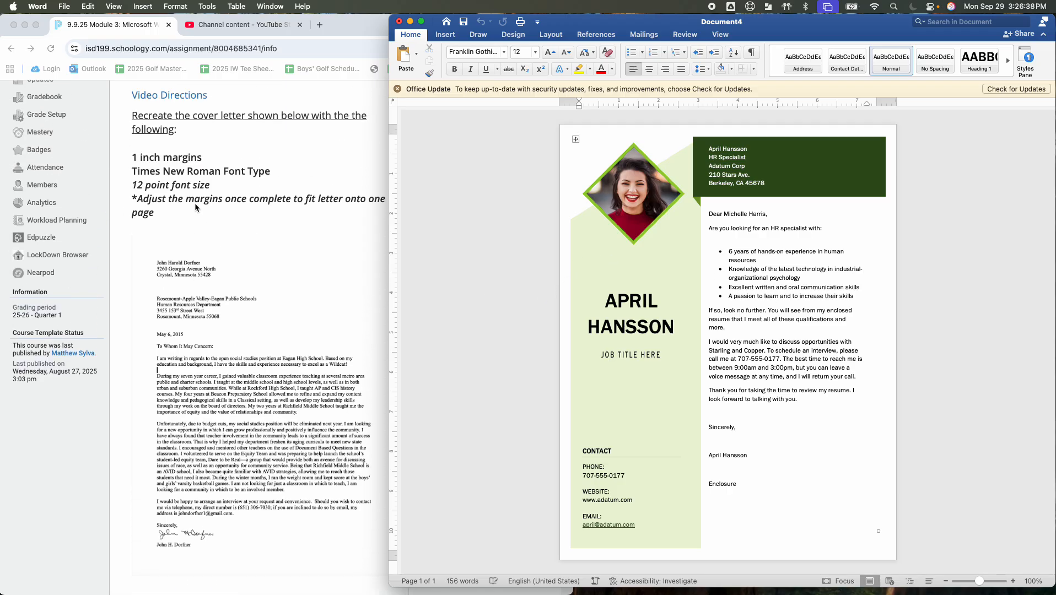
pyautogui.scroll(-5, 242, 336)
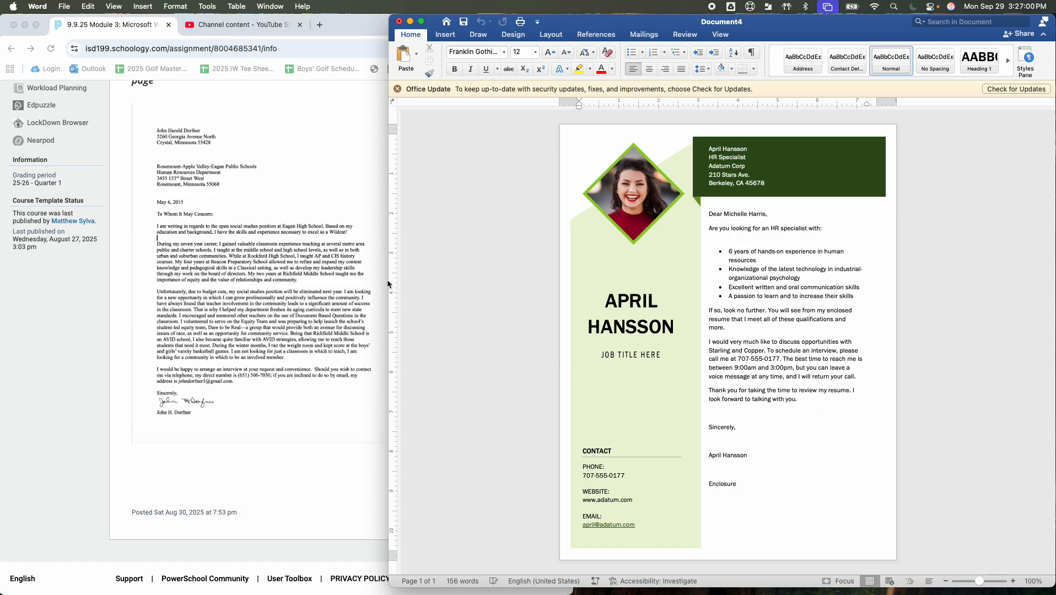
pyautogui.moveTo(388, 284); pyautogui.dragTo(461, 287)
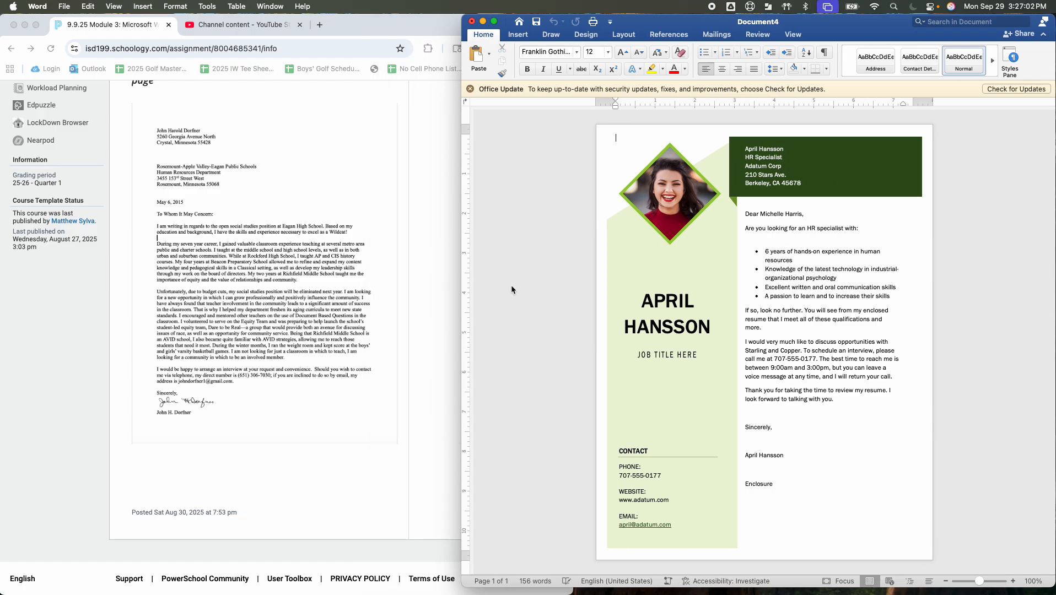
pyautogui.scroll(10, 336, 211)
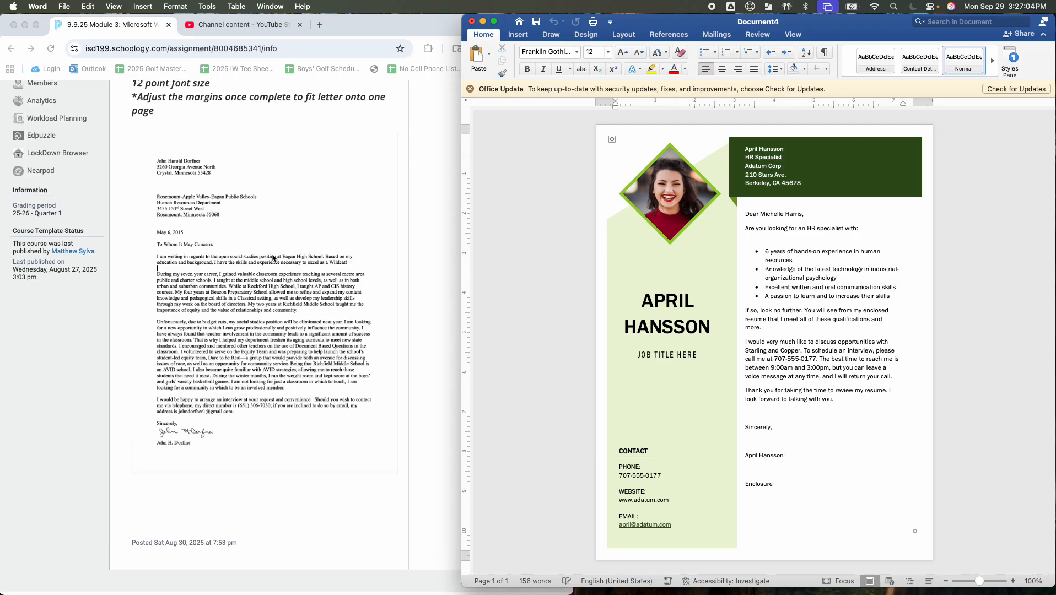
# Open the Module 9 Cubist resume assignment and view its example resume
pyautogui.click(158, 137)
pyautogui.click(158, 137)
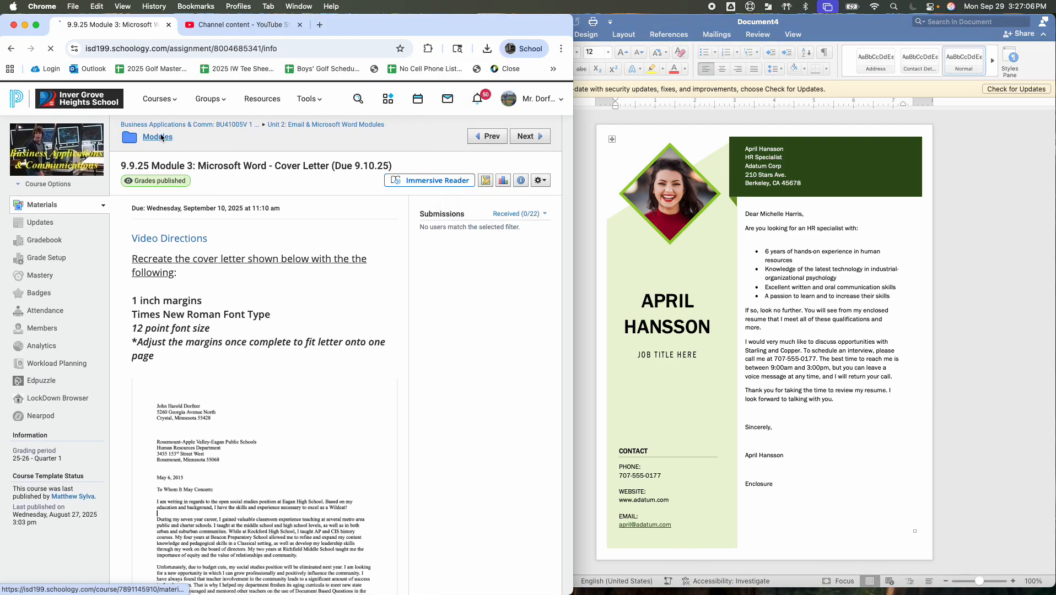
pyautogui.scroll(-10, 202, 388)
pyautogui.scroll(-2, 204, 388)
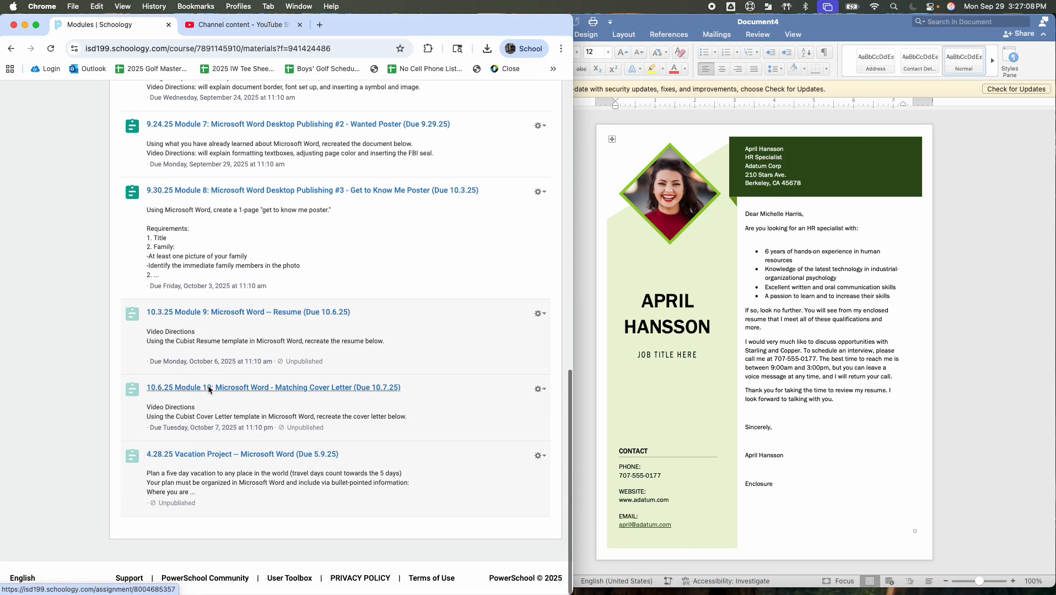
pyautogui.scroll(3, 207, 388)
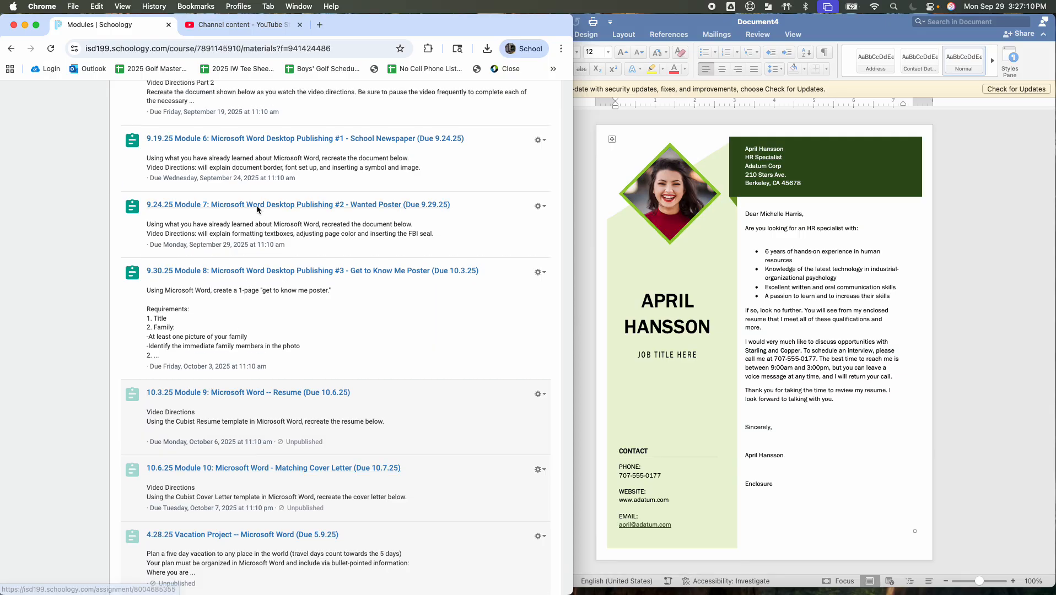
pyautogui.click(212, 394)
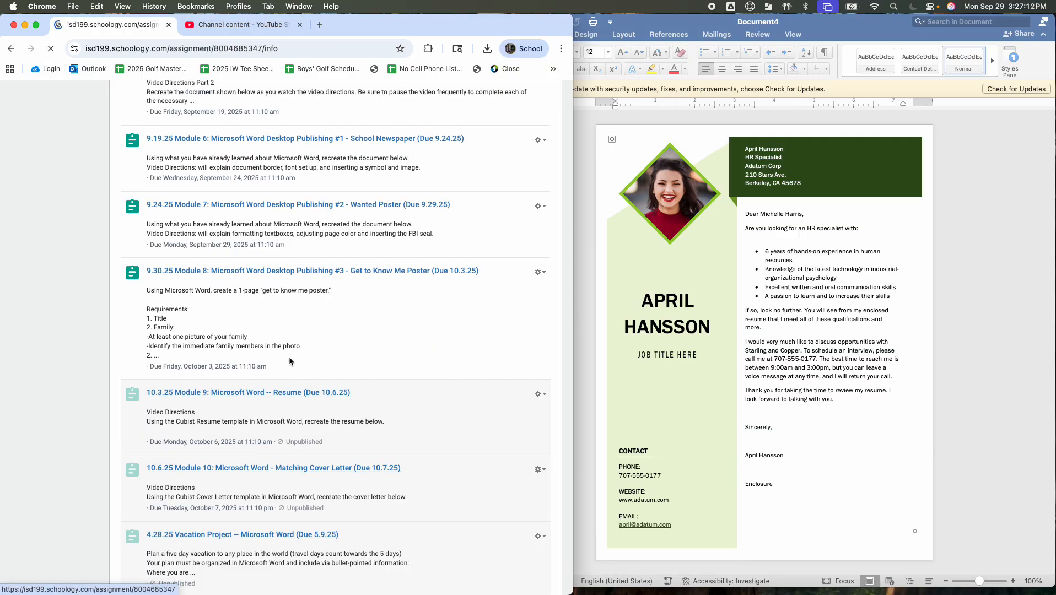
pyautogui.moveTo(571, 253); pyautogui.dragTo(511, 250)
pyautogui.scroll(-4, 280, 338)
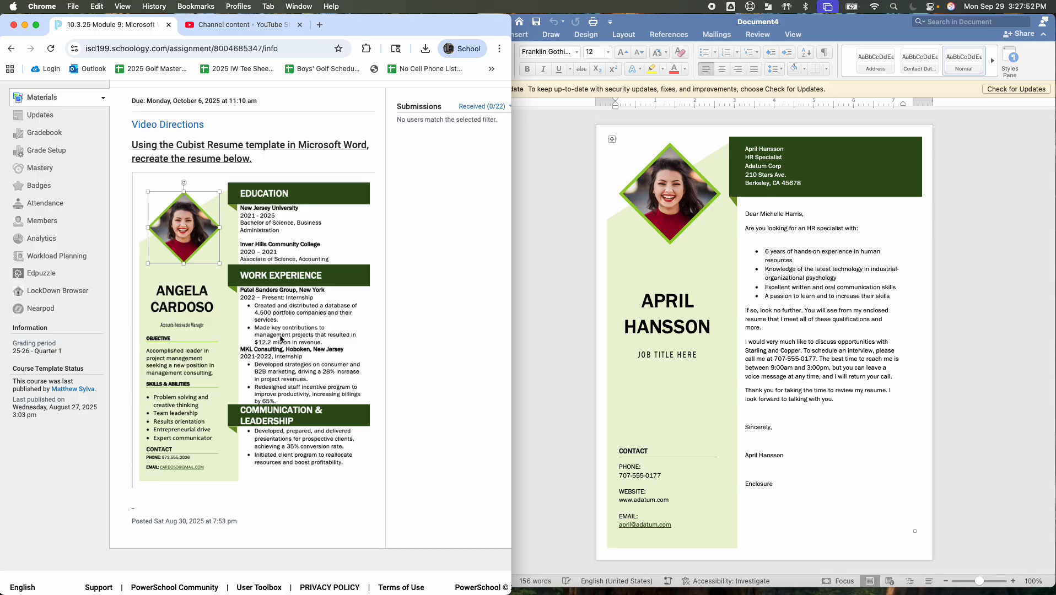
# Replace the header block's first two lines with the applicant's name and the title Accounts Receivable Manager
pyautogui.moveTo(557, 592)
pyautogui.click(764, 154)
pyautogui.tripleClick(764, 154)
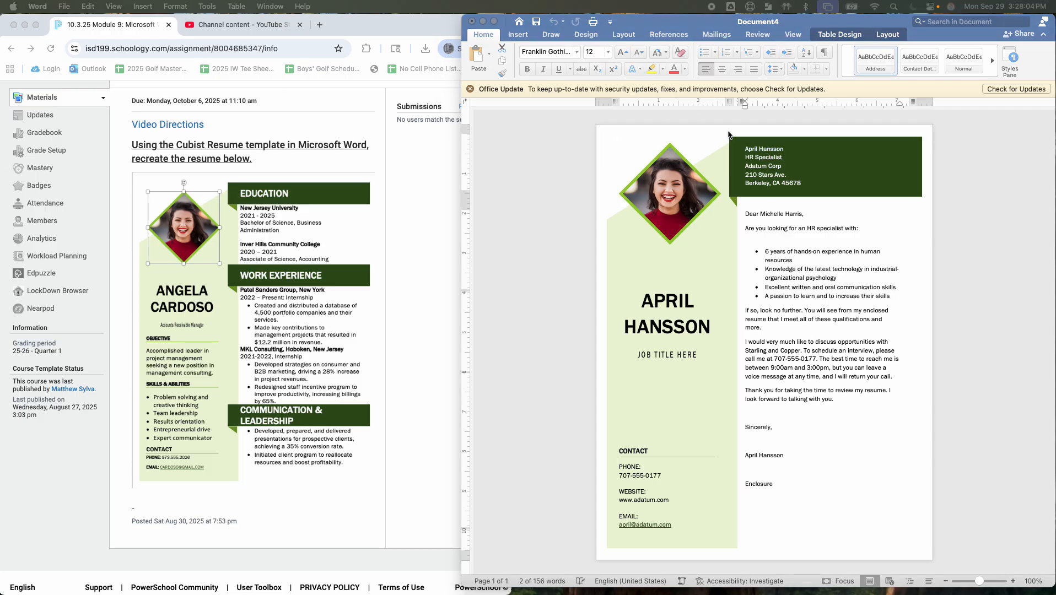
pyautogui.click(781, 153)
pyautogui.click(753, 159)
pyautogui.tripleClick(753, 160)
pyautogui.write('Accounts Receivable Manager')
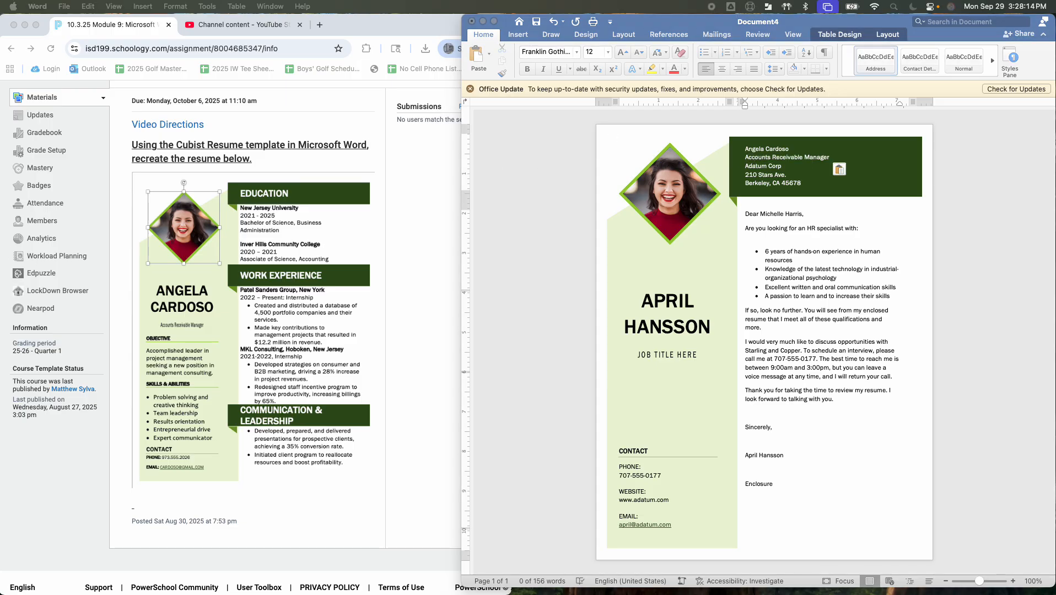
# Remove the Adatum Corp company line from the header block
pyautogui.click(768, 176)
pyautogui.tripleClick(769, 176)
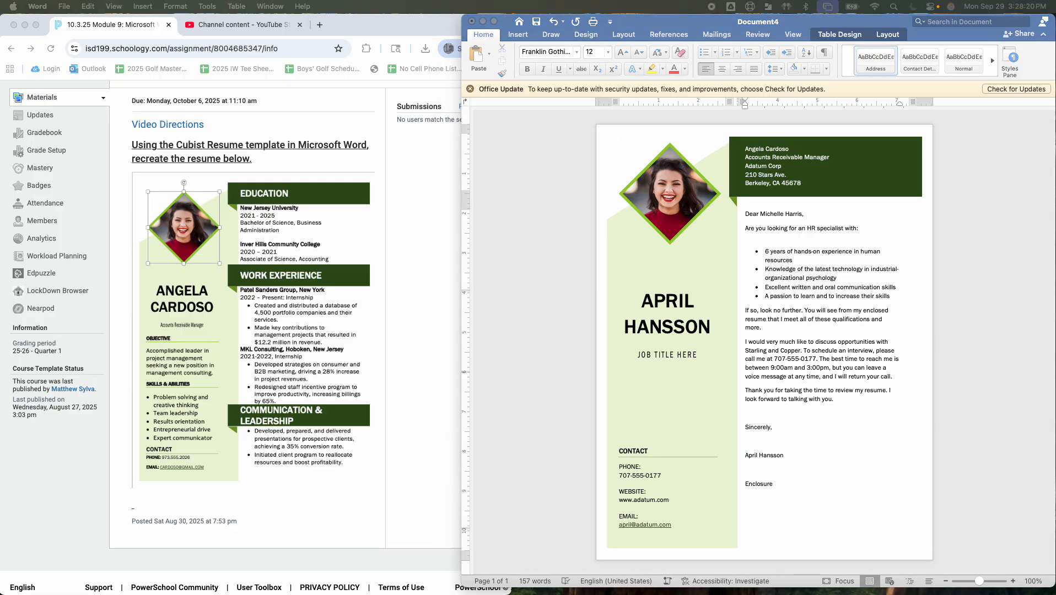
pyautogui.tripleClick(761, 187)
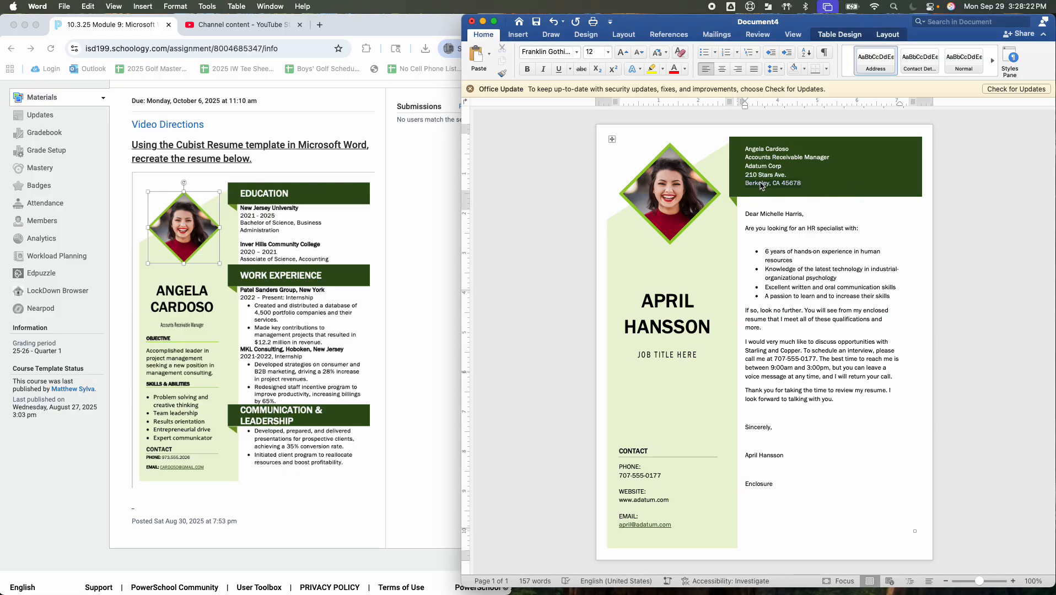
pyautogui.press('super+z')
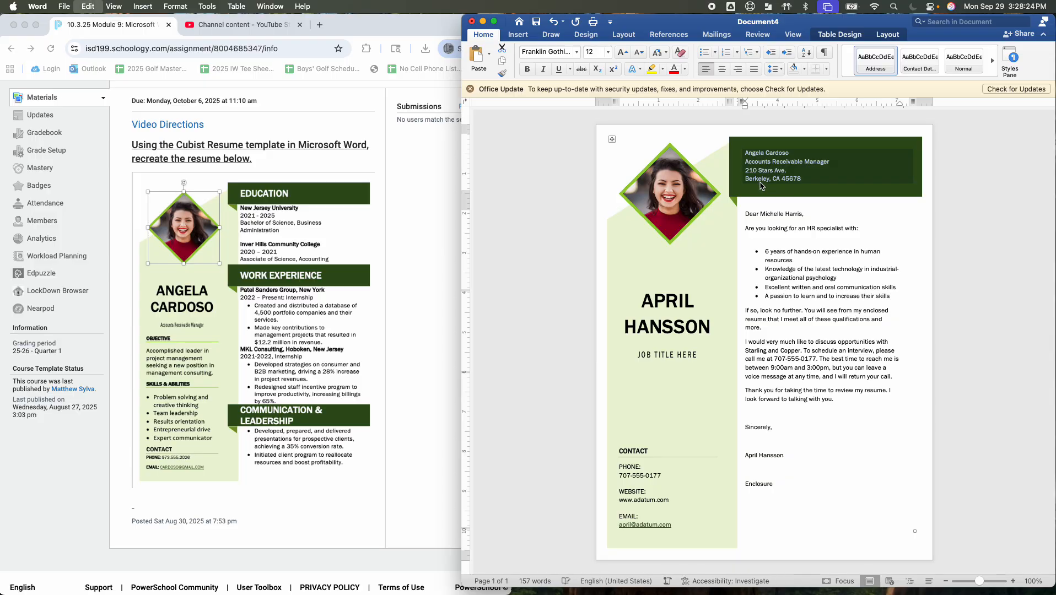
# Review the Module 3 cover letter assignment's instructions and sample letter again
pyautogui.tripleClick(788, 215)
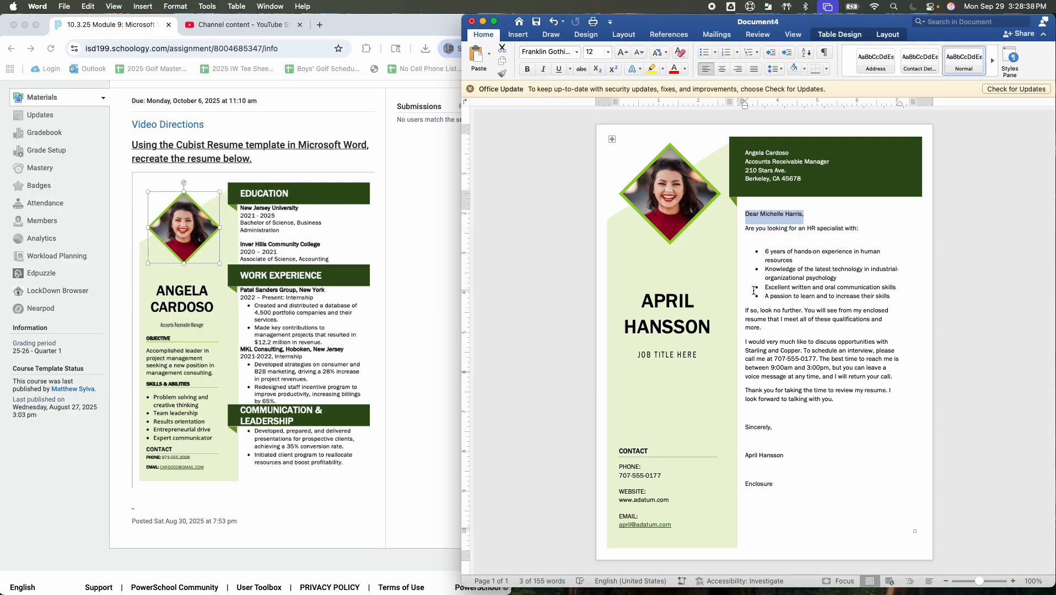
pyautogui.scroll(3, 123, 211)
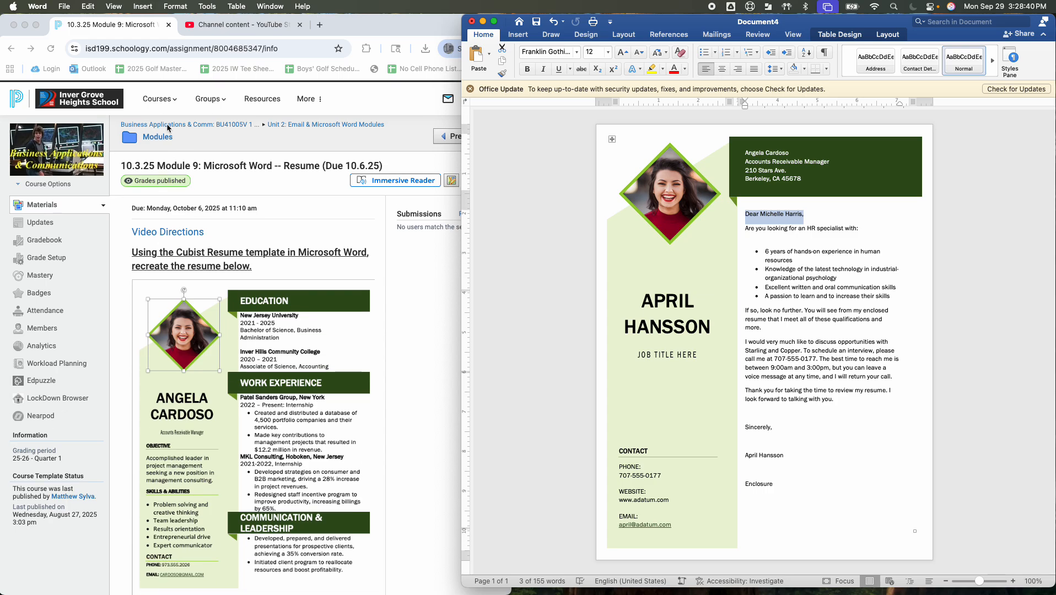
pyautogui.click(159, 136)
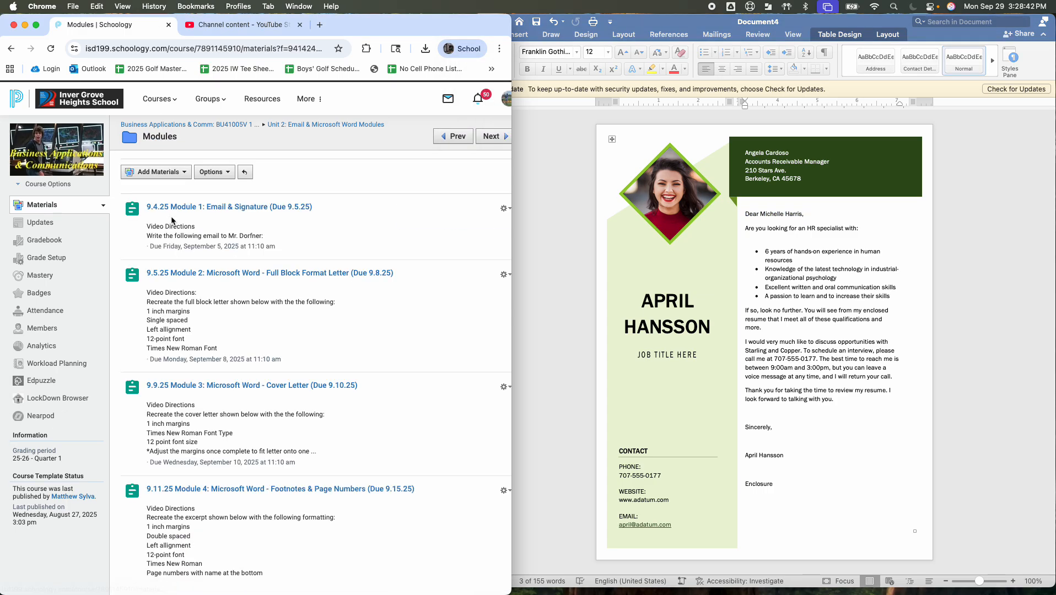
pyautogui.scroll(-4, 195, 324)
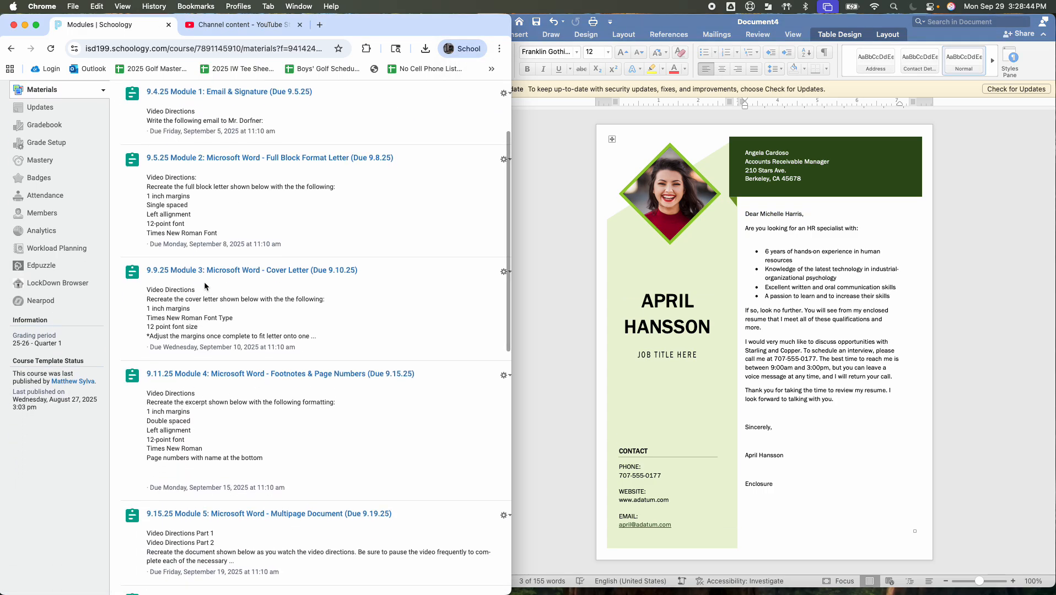
pyautogui.click(205, 272)
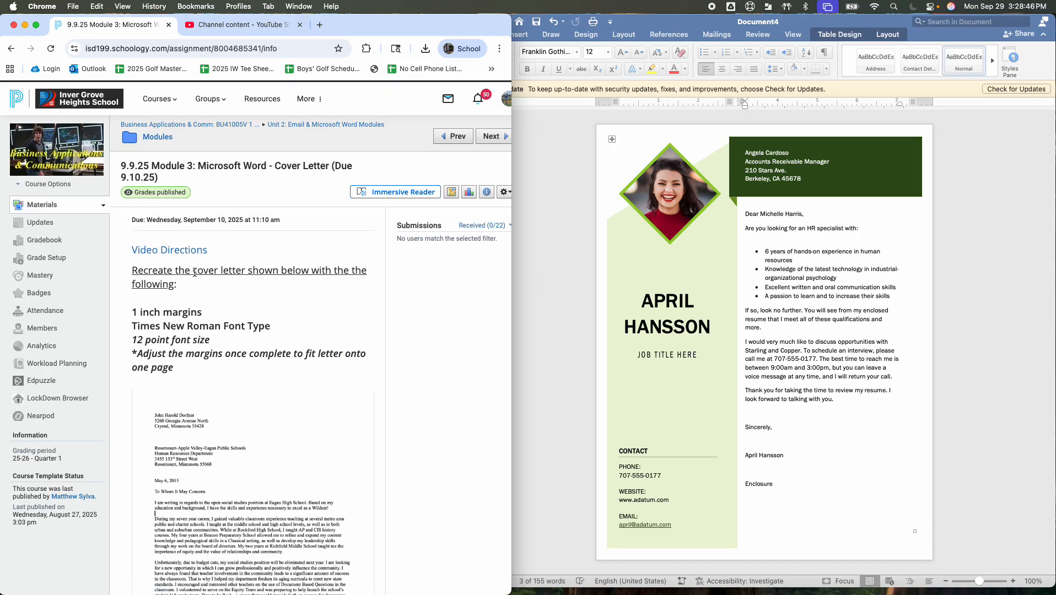
pyautogui.scroll(-5, 199, 278)
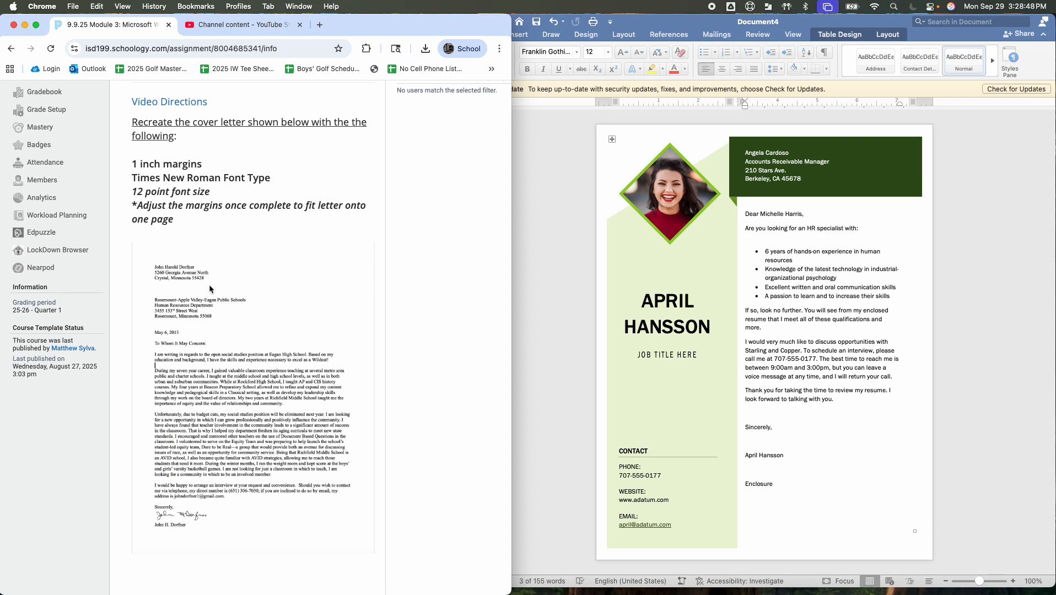
pyautogui.scroll(10, 209, 285)
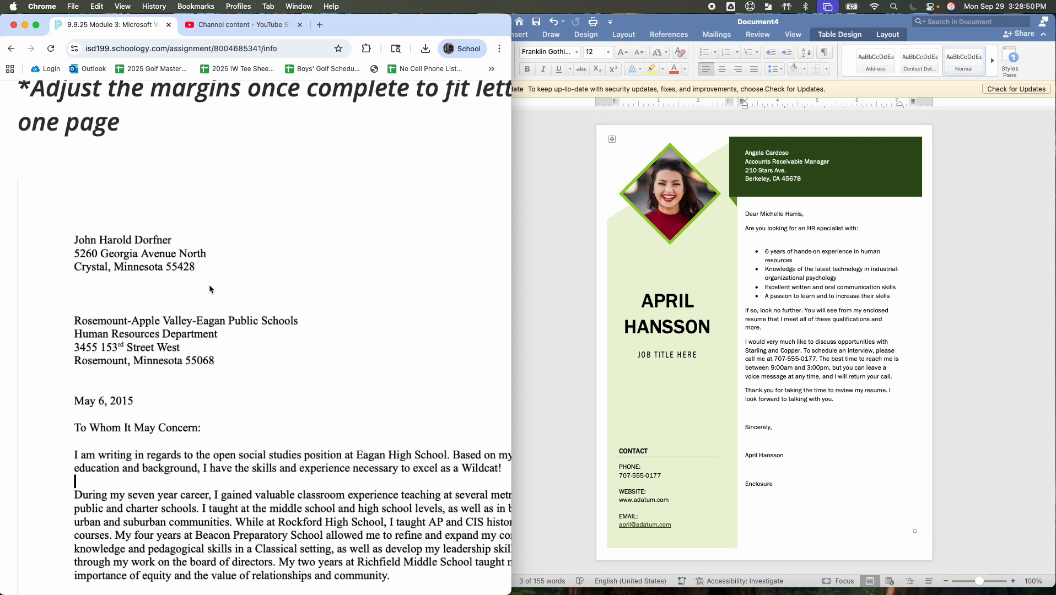
# Return to the course materials and open the Module 10 Matching Cover Letter assignment to study its sample letter
pyautogui.scroll(-1, 198, 358)
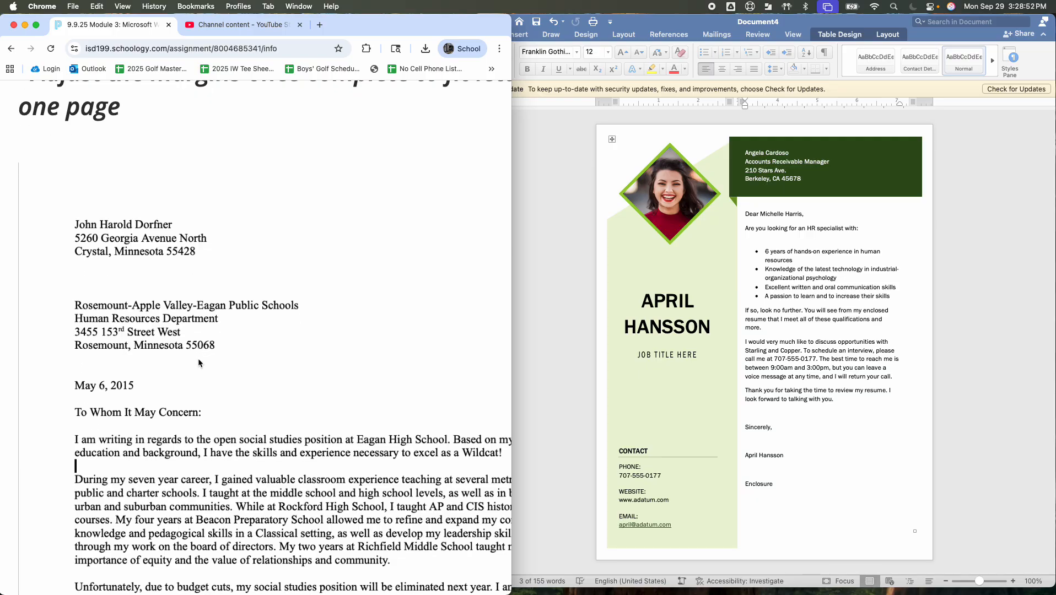
pyautogui.scroll(-1, 198, 362)
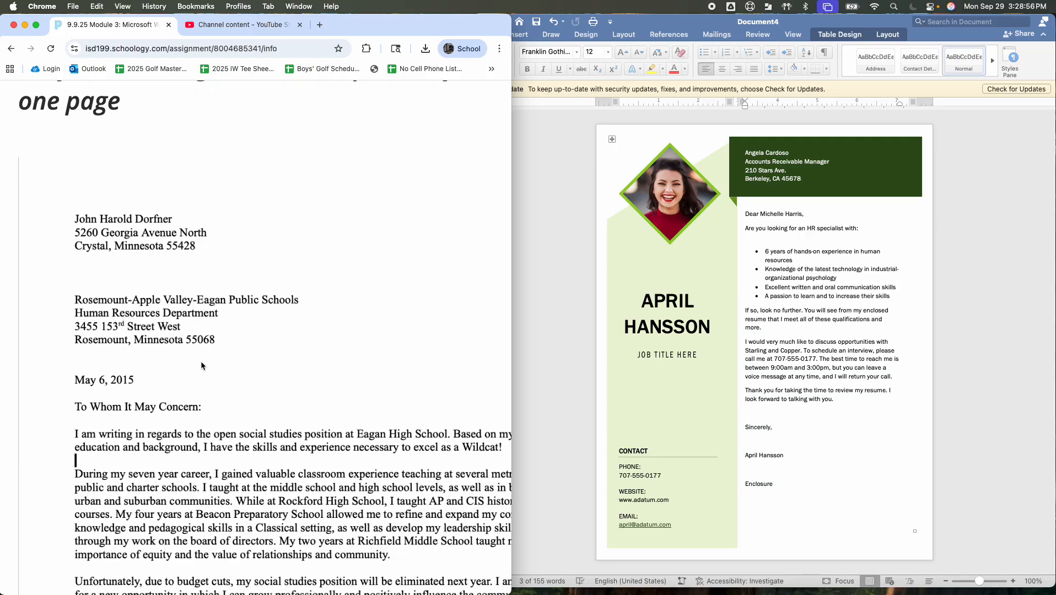
pyautogui.scroll(-10, 201, 362)
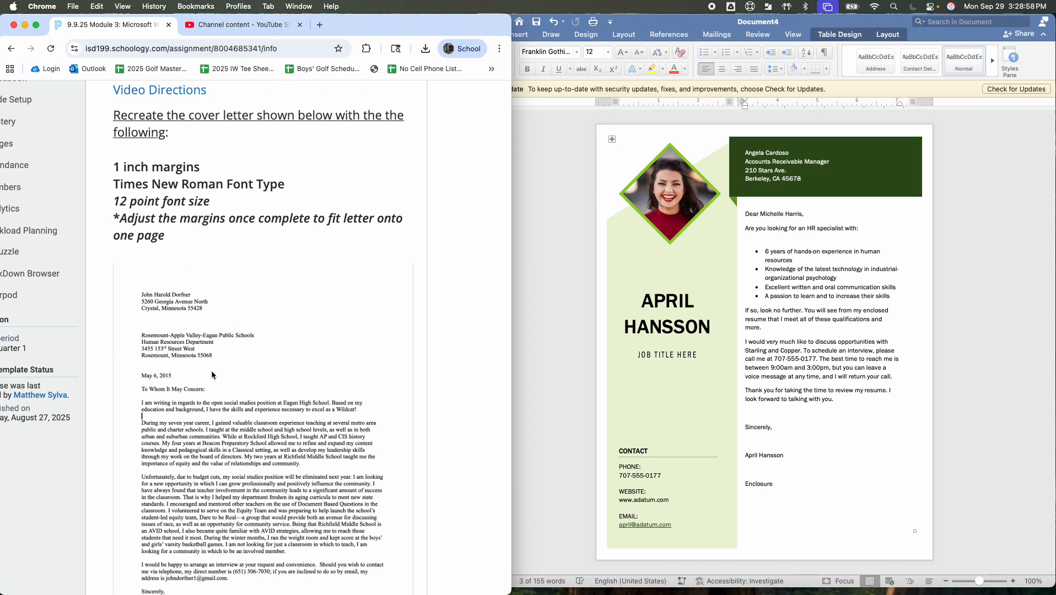
pyautogui.scroll(-5, 211, 374)
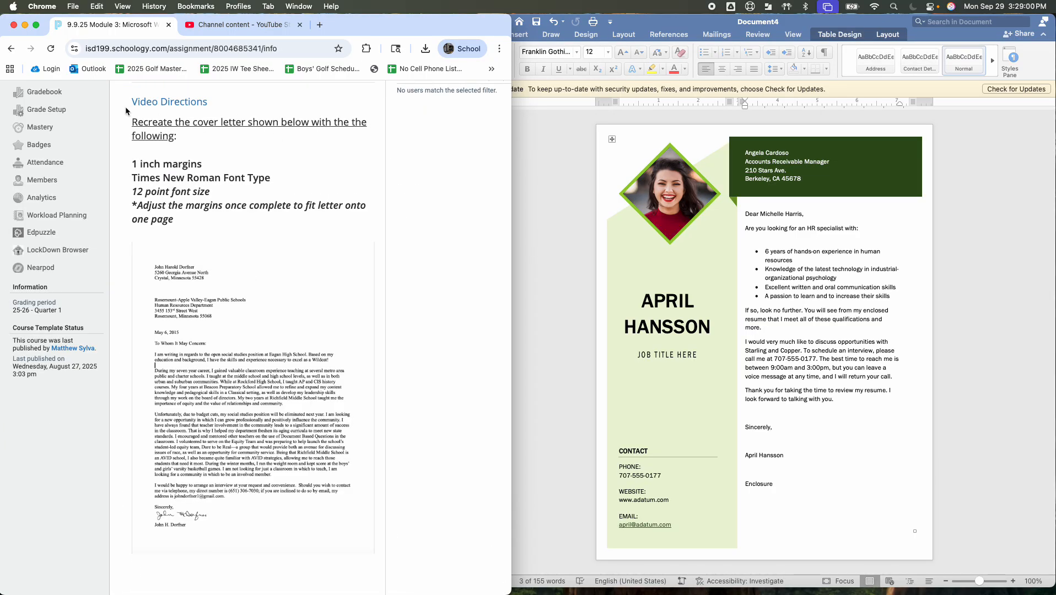
pyautogui.click(17, 50)
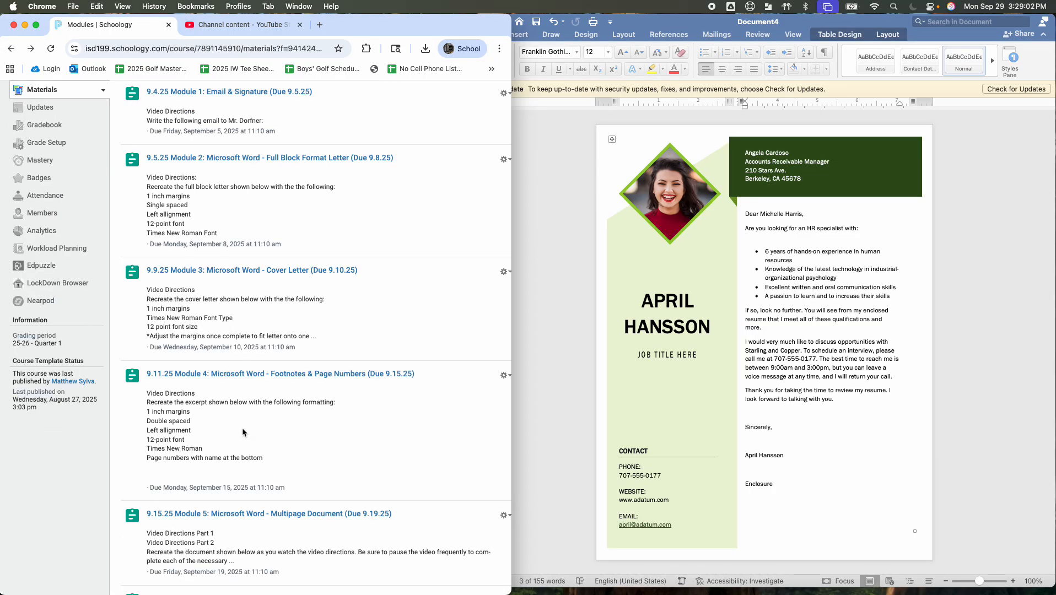
pyautogui.scroll(-10, 242, 427)
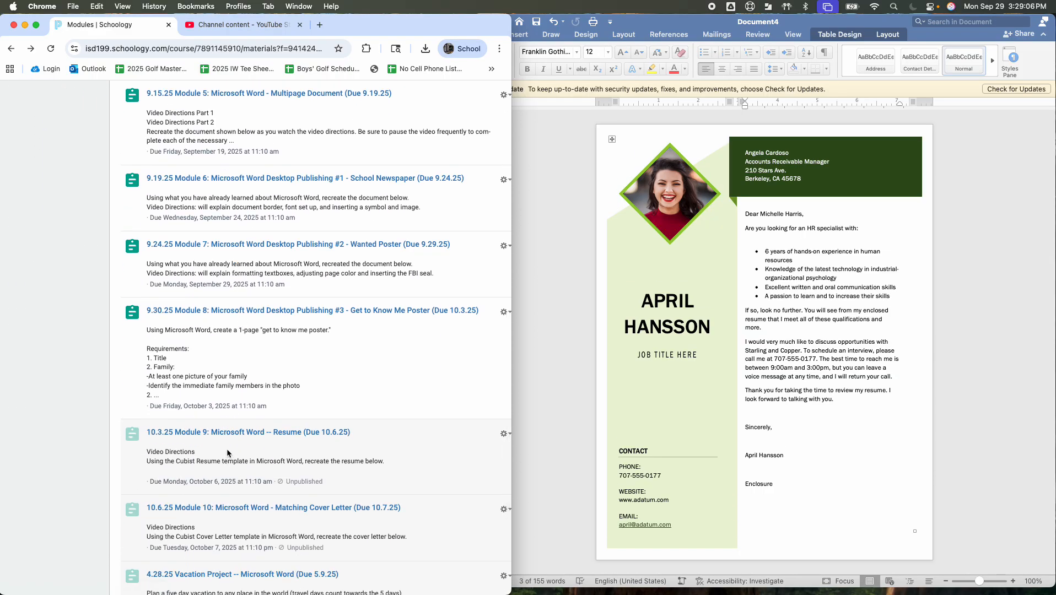
pyautogui.click(216, 507)
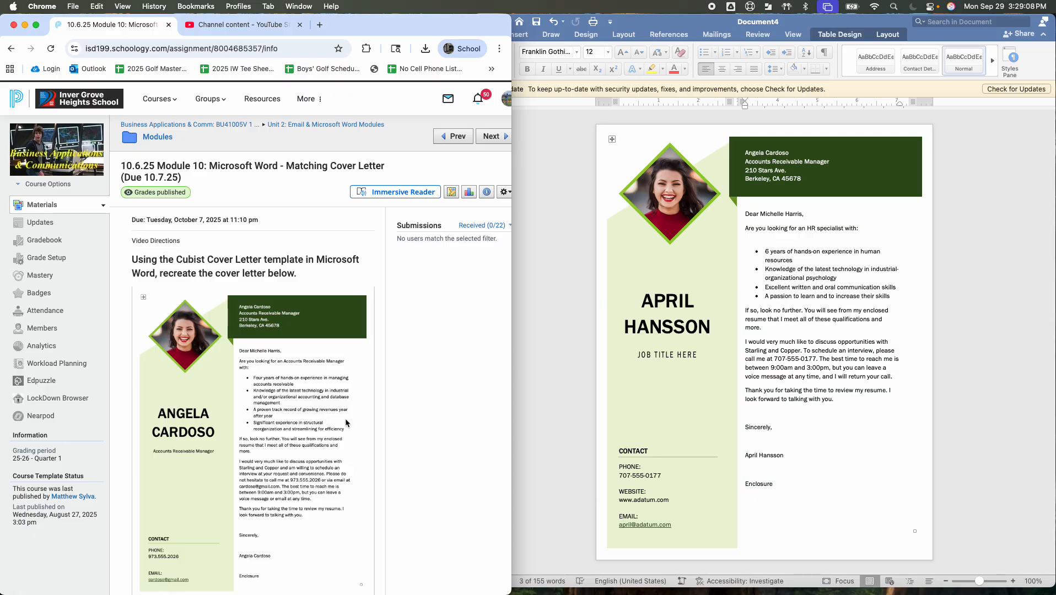
pyautogui.scroll(-3, 345, 418)
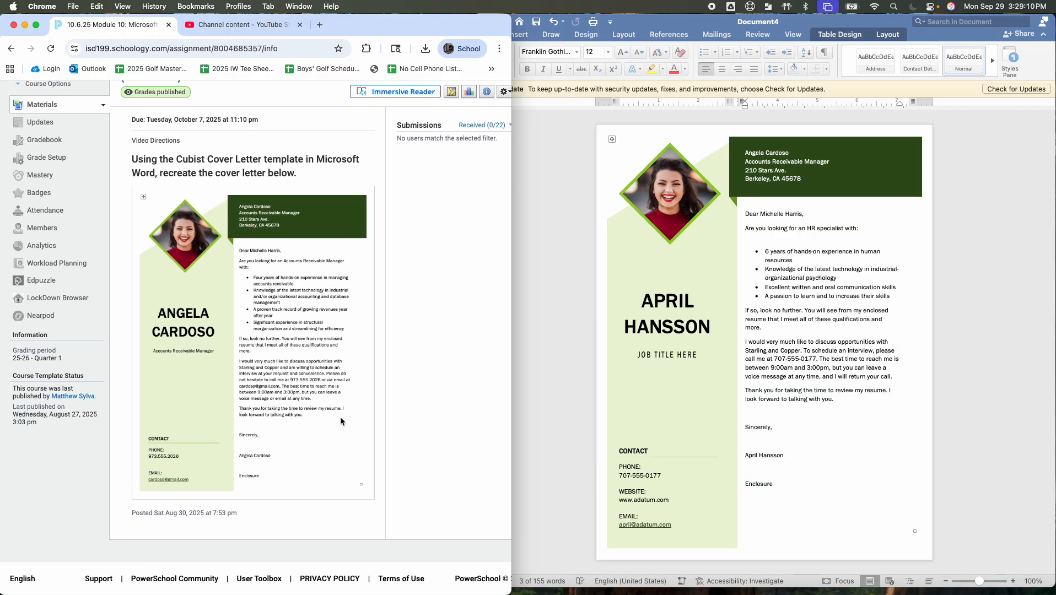
pyautogui.scroll(3, 340, 417)
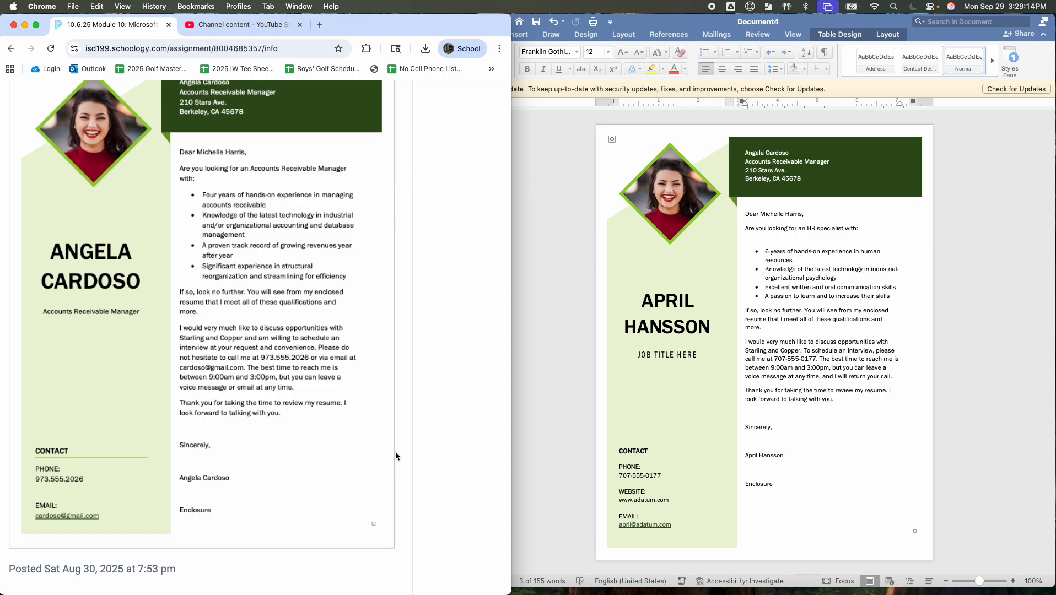
pyautogui.scroll(3, 395, 451)
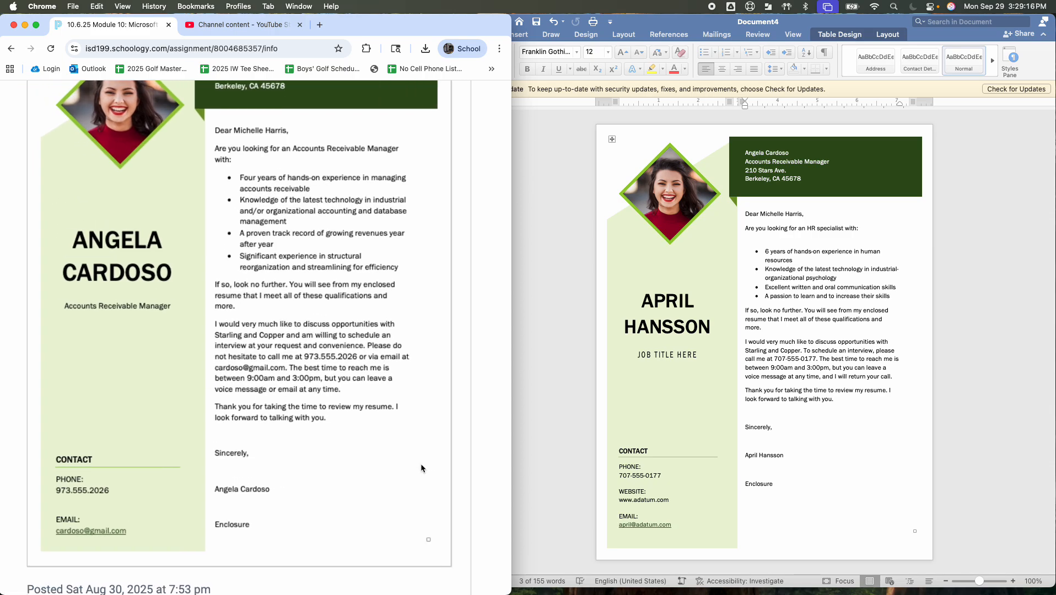
pyautogui.scroll(1, 420, 464)
# Select the letter body from the opening question through the closing thanks and show the table gridlines
pyautogui.click(782, 336)
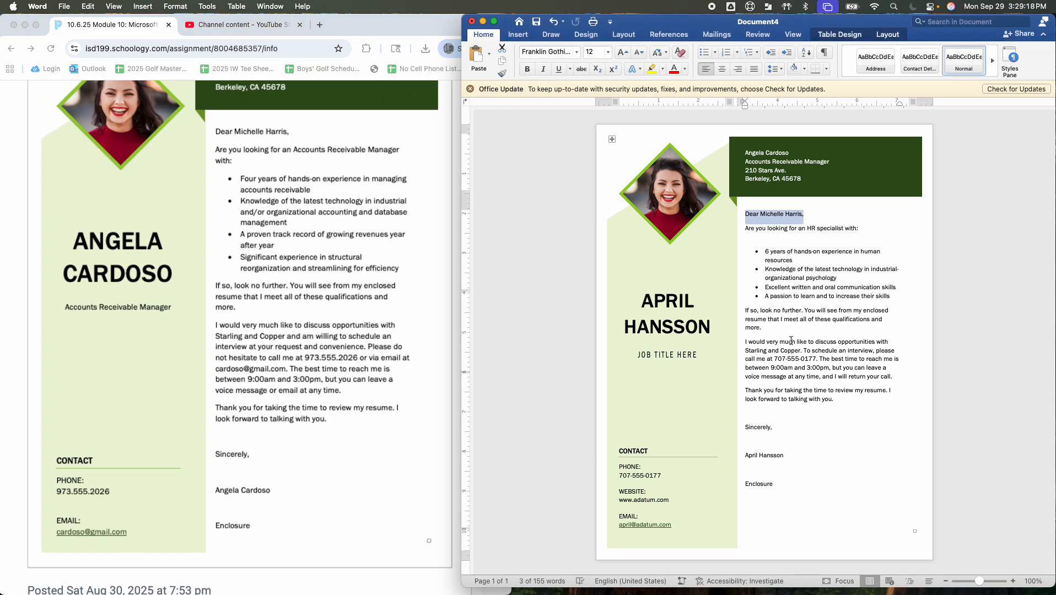
pyautogui.click(789, 362)
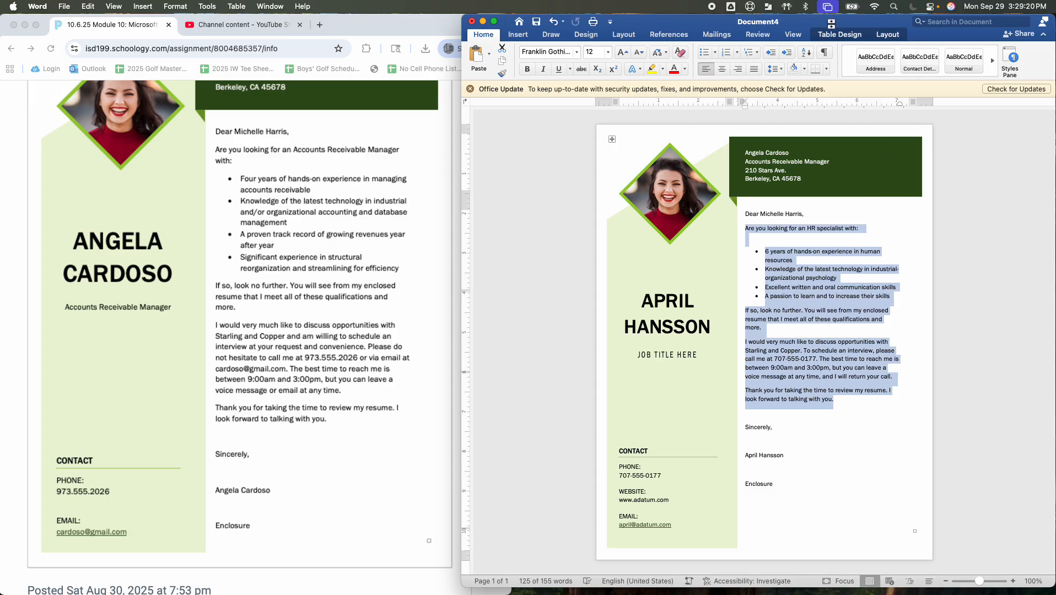
pyautogui.click(884, 34)
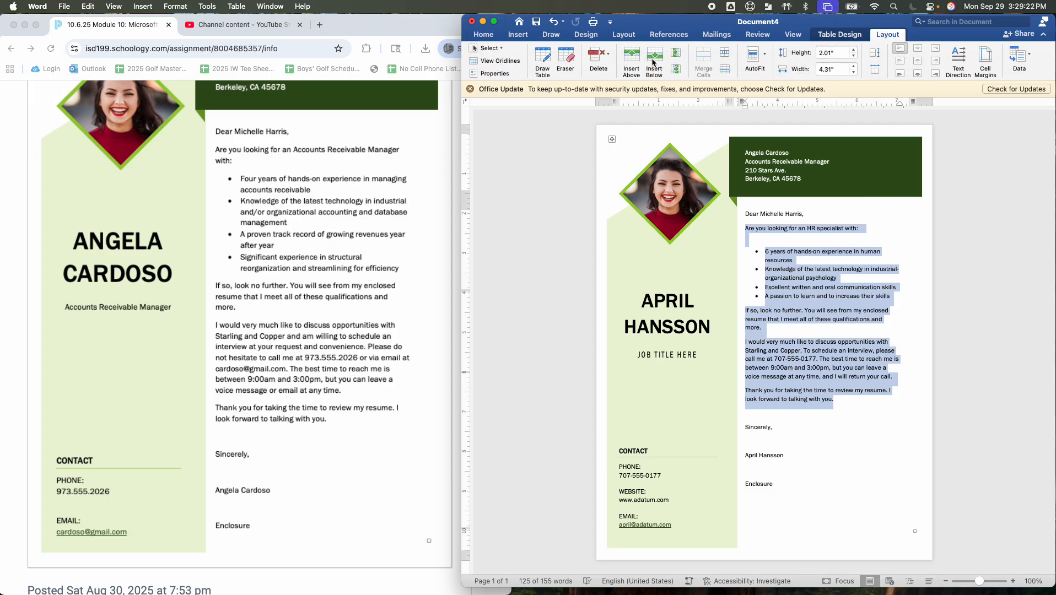
pyautogui.click(499, 61)
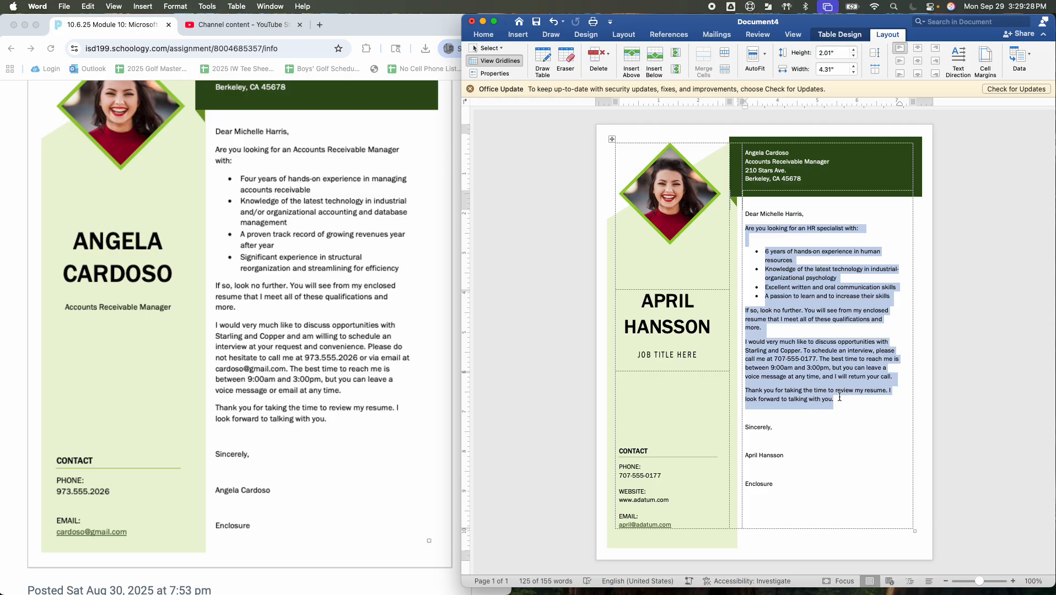
pyautogui.moveTo(838, 400)
pyautogui.mouseDown()
pyautogui.moveTo(818, 388)
pyautogui.moveTo(827, 392)
pyautogui.mouseUp()
# Copy the selected body text and paste it back in place as text only
pyautogui.click(481, 40)
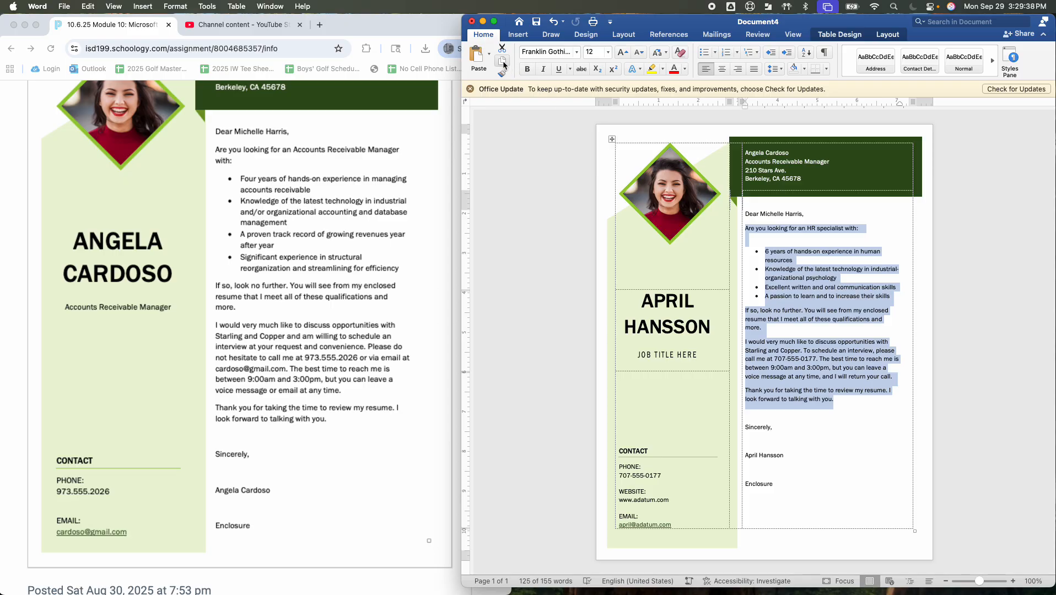
pyautogui.click(502, 62)
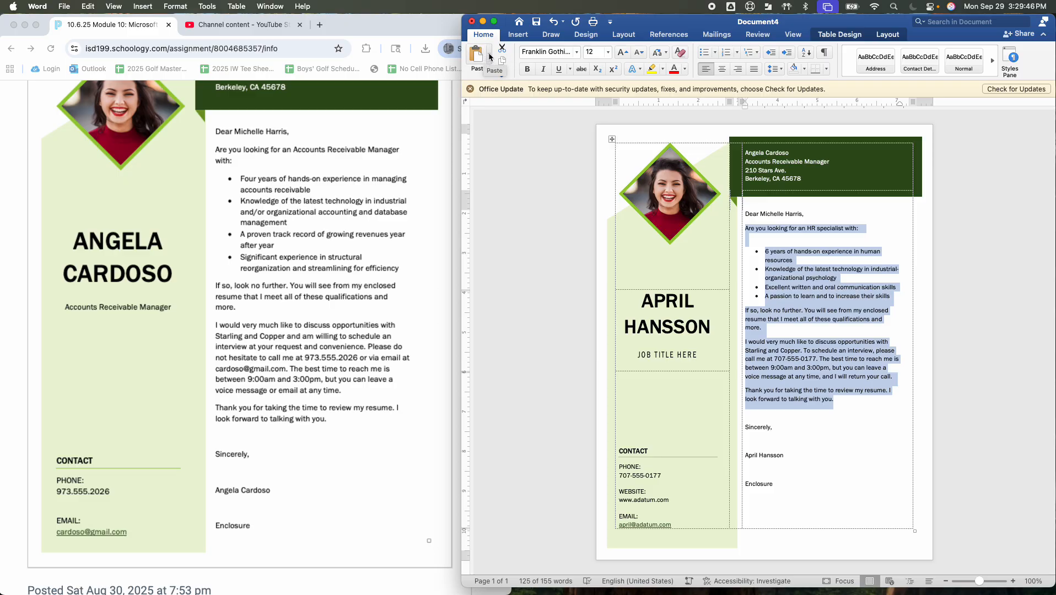
pyautogui.click(489, 56)
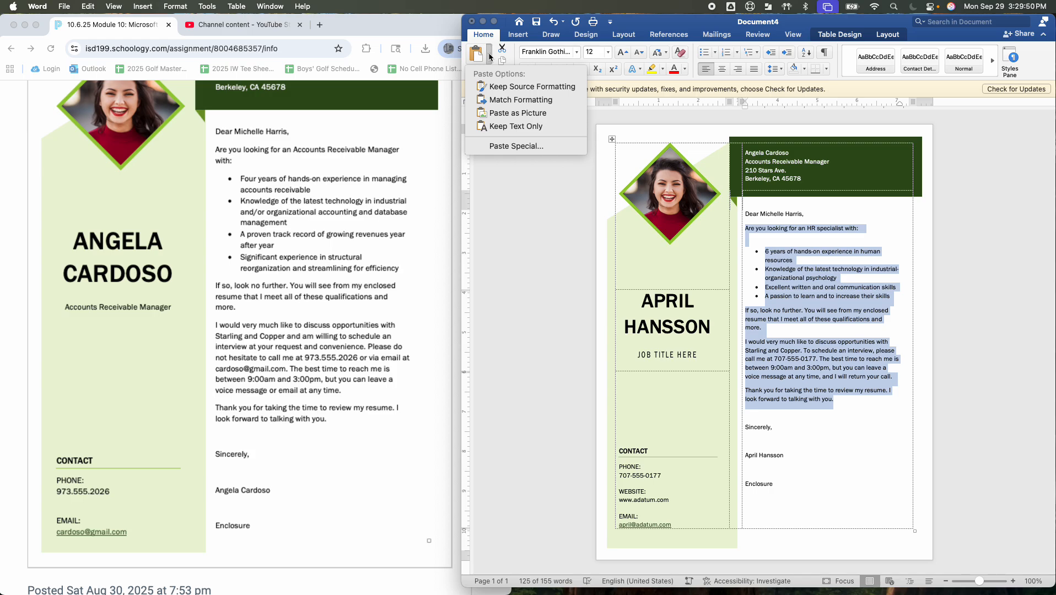
pyautogui.click(506, 131)
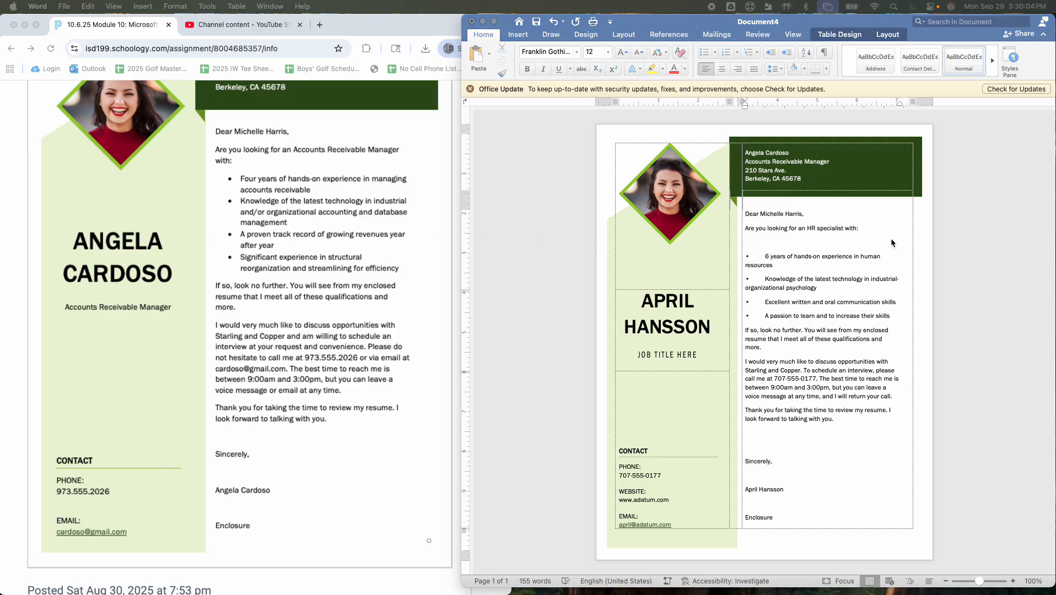
pyautogui.click(867, 230)
pyautogui.moveTo(868, 231); pyautogui.dragTo(741, 234)
pyautogui.press('super+v')
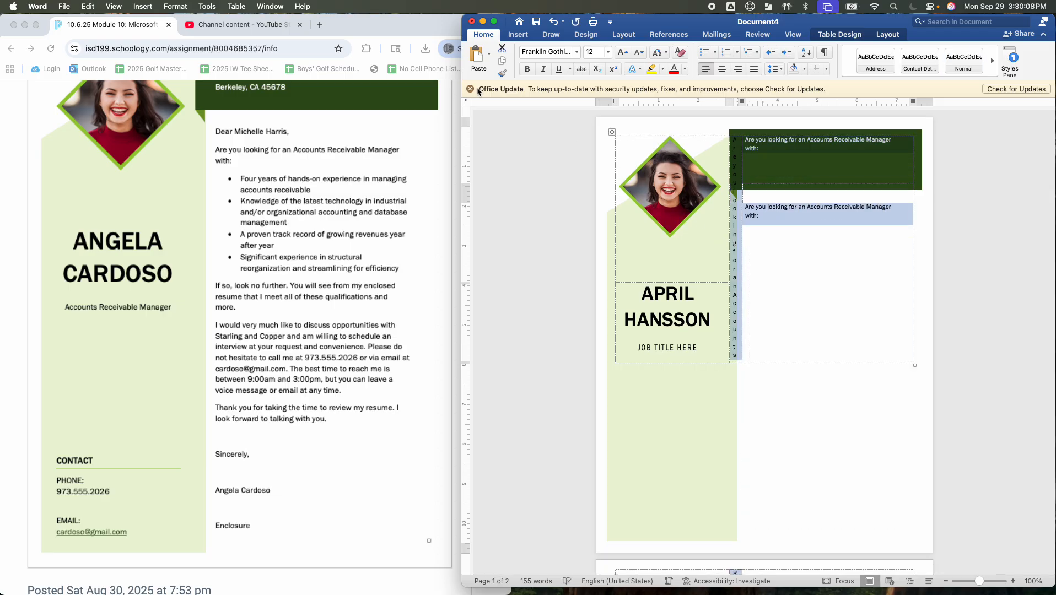
pyautogui.click(554, 22)
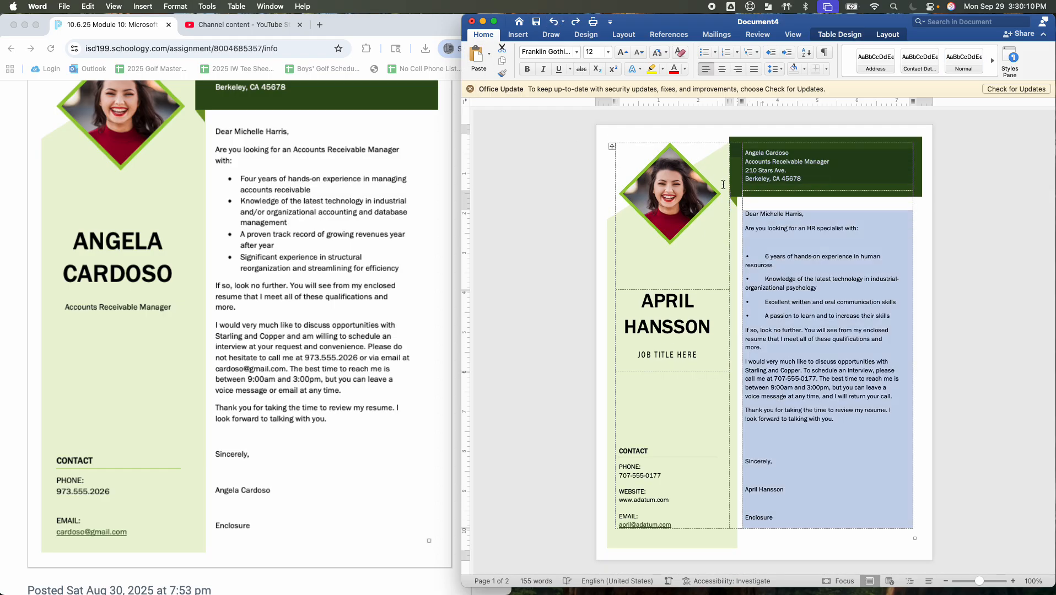
# Replace the opening question with the copied line 'Are you looking for an Accounts Receivable Manager with:'
pyautogui.click(815, 280)
pyautogui.moveTo(868, 230); pyautogui.dragTo(750, 231)
pyautogui.press('super+v')
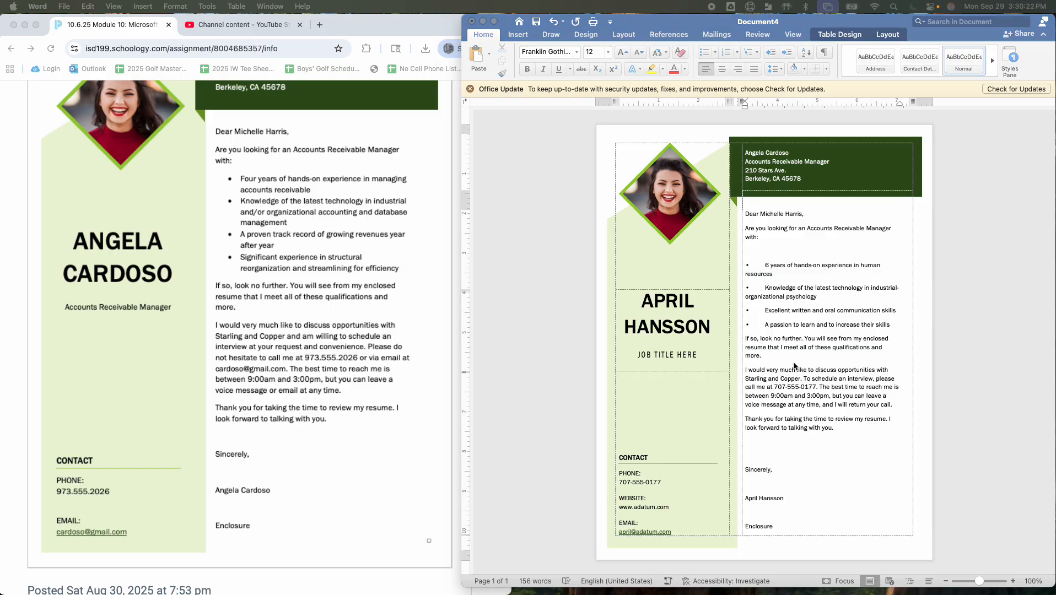
# Delete the four HR bullet points and paste in the sample's Accounts Receivable bullet list
pyautogui.click(893, 326)
pyautogui.moveTo(893, 326); pyautogui.dragTo(764, 268)
pyautogui.press('BackSpace')
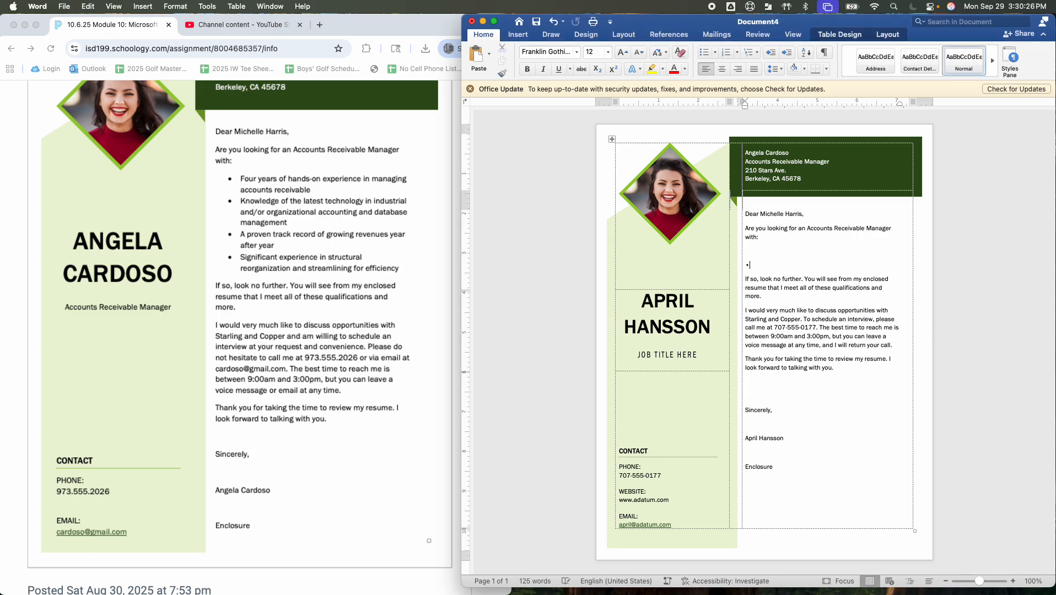
pyautogui.press('BackSpace')
pyautogui.press('BackSpace')
pyautogui.press('BackSpace')
pyautogui.press('Return')
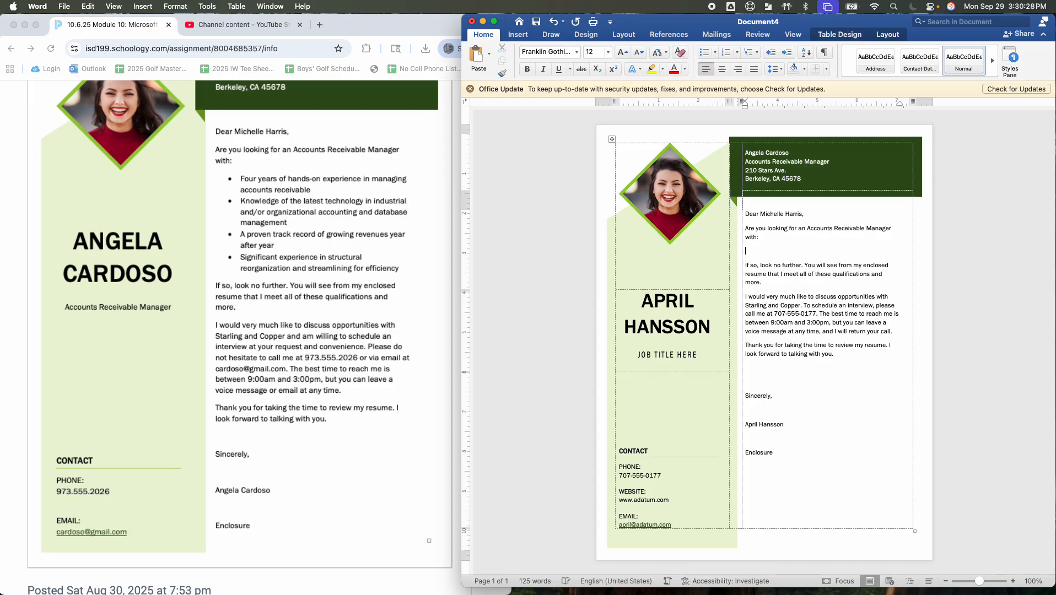
pyautogui.press('super+v')
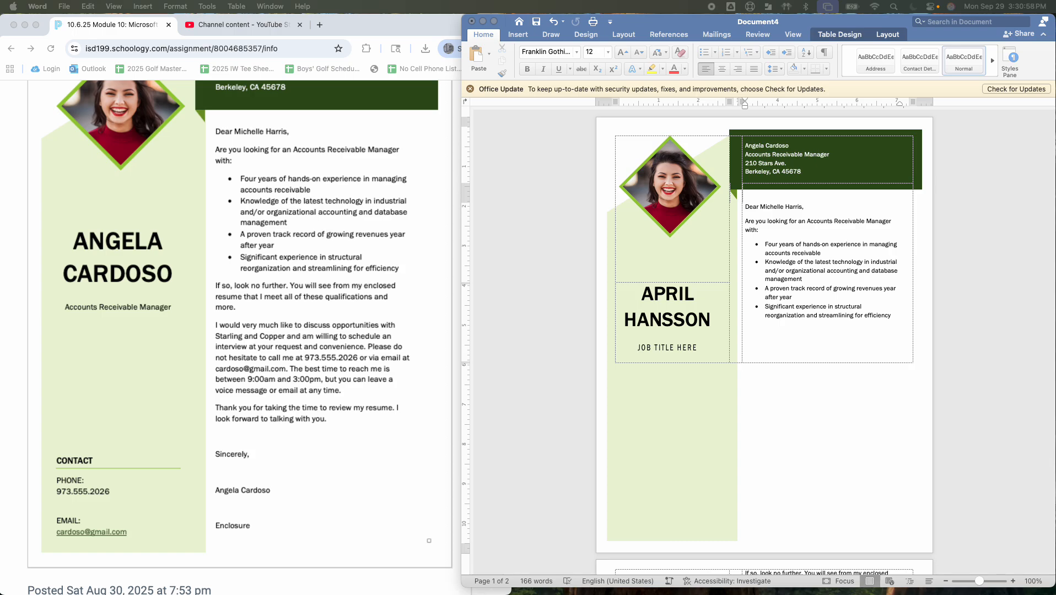
pyautogui.click(772, 335)
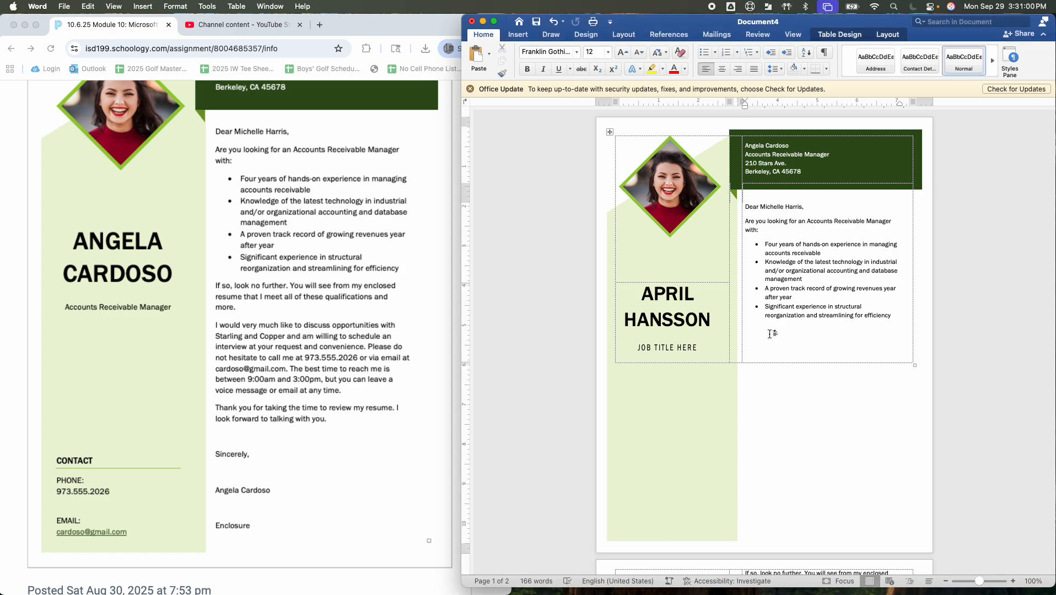
pyautogui.press('super+v')
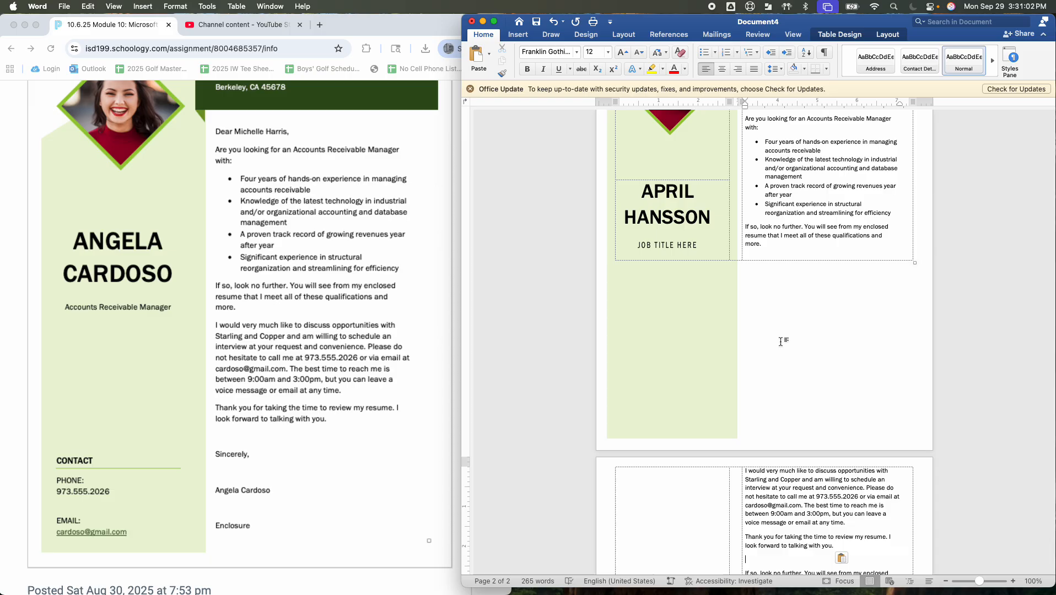
pyautogui.scroll(-5, 773, 321)
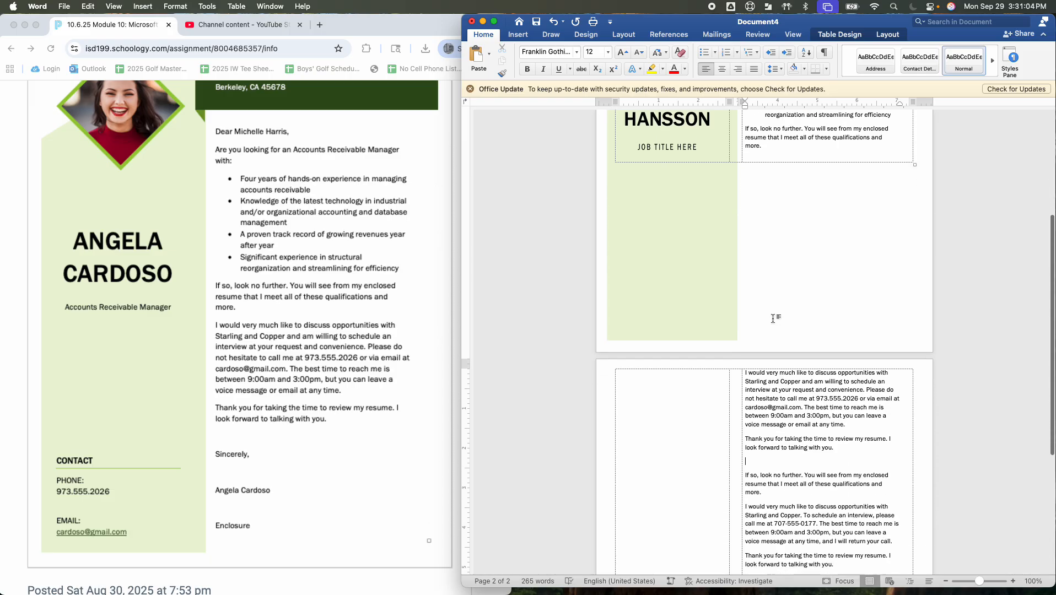
pyautogui.scroll(-6, 773, 319)
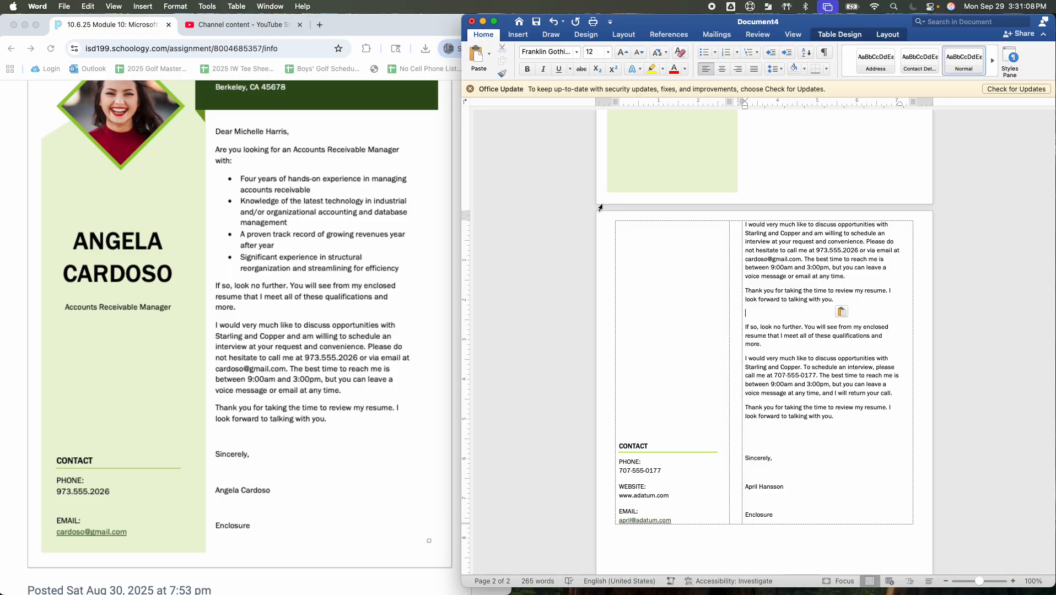
pyautogui.click(554, 21)
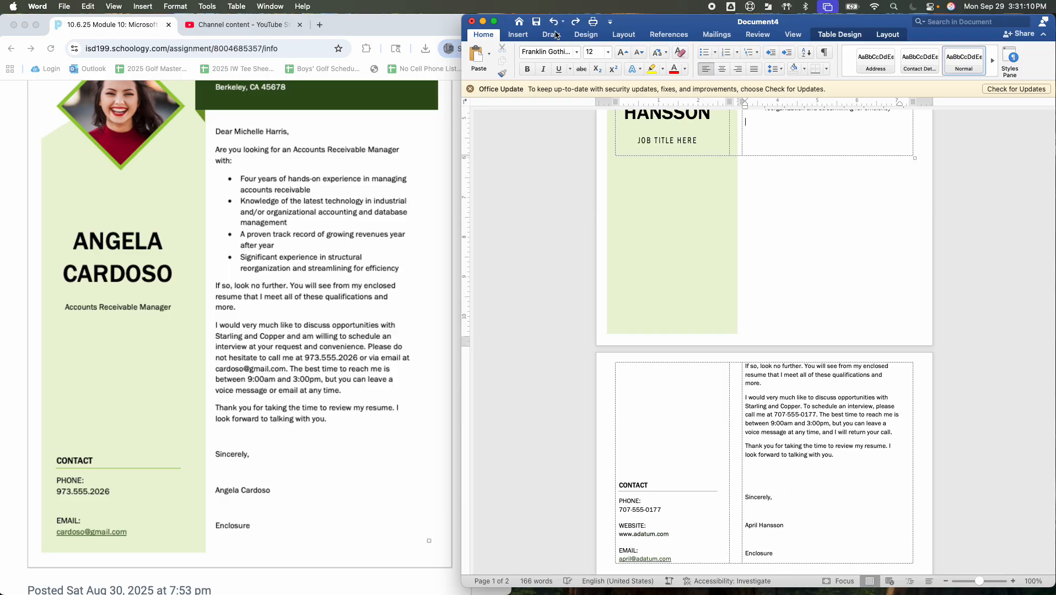
# Delete the empty paragraph break before the 'If so, look no further' paragraph
pyautogui.scroll(3, 710, 316)
pyautogui.scroll(1, 711, 317)
pyautogui.scroll(-1, 755, 347)
pyautogui.click(846, 517)
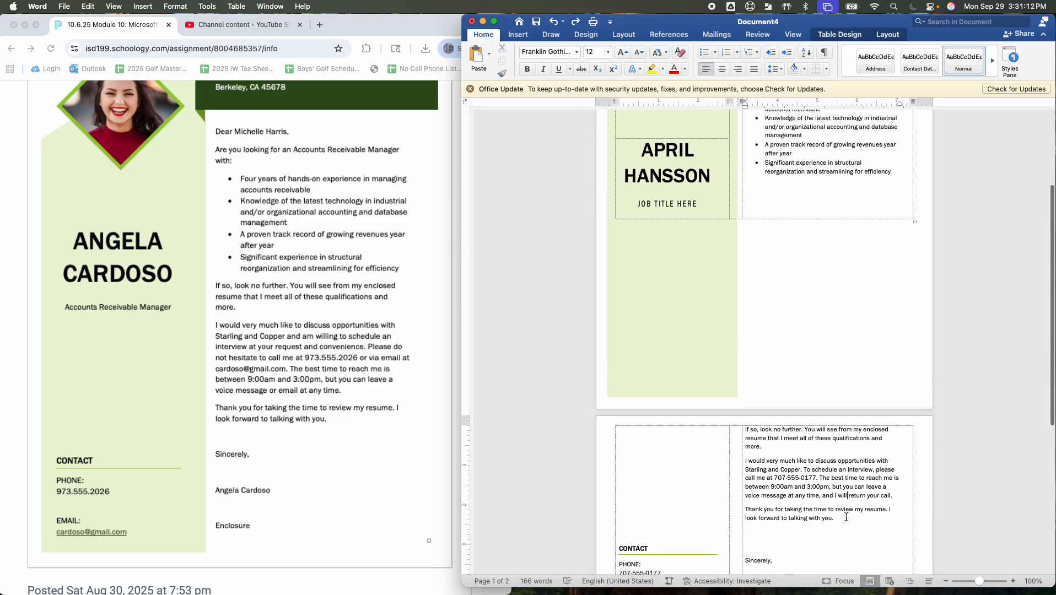
pyautogui.click(844, 516)
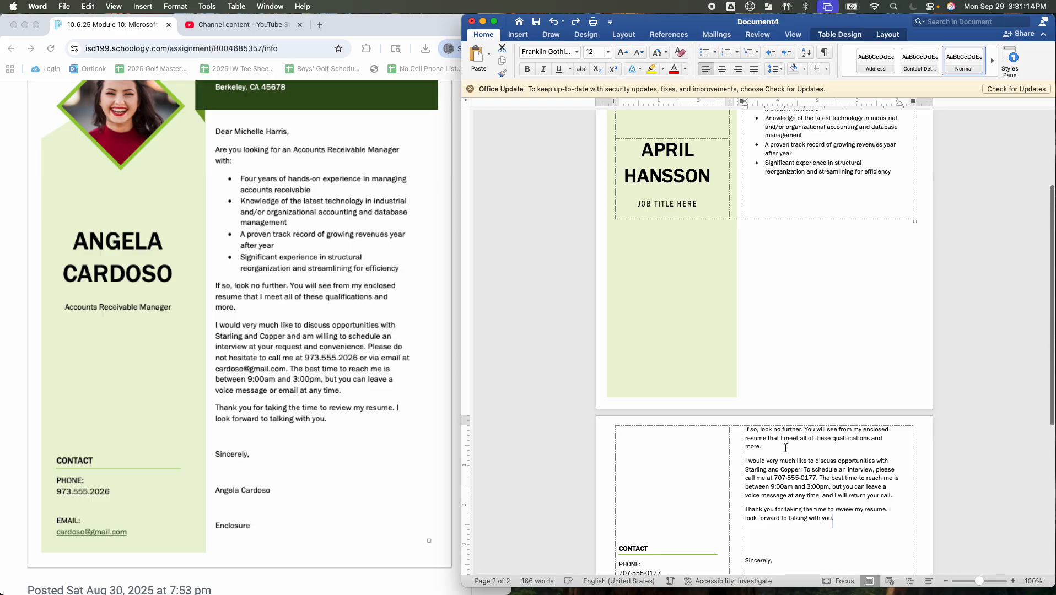
pyautogui.click(745, 427)
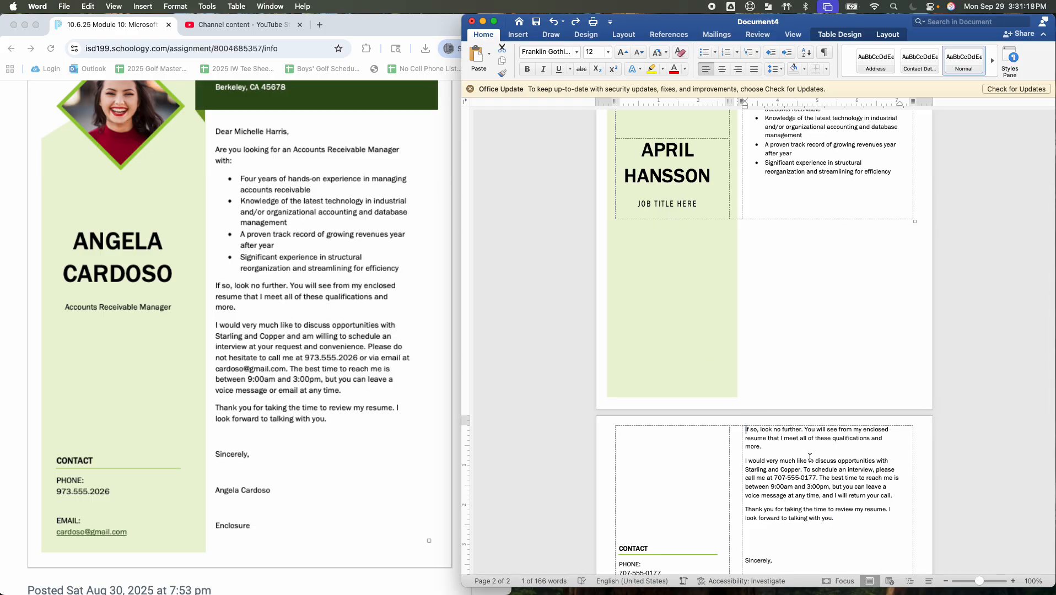
pyautogui.press('BackSpace')
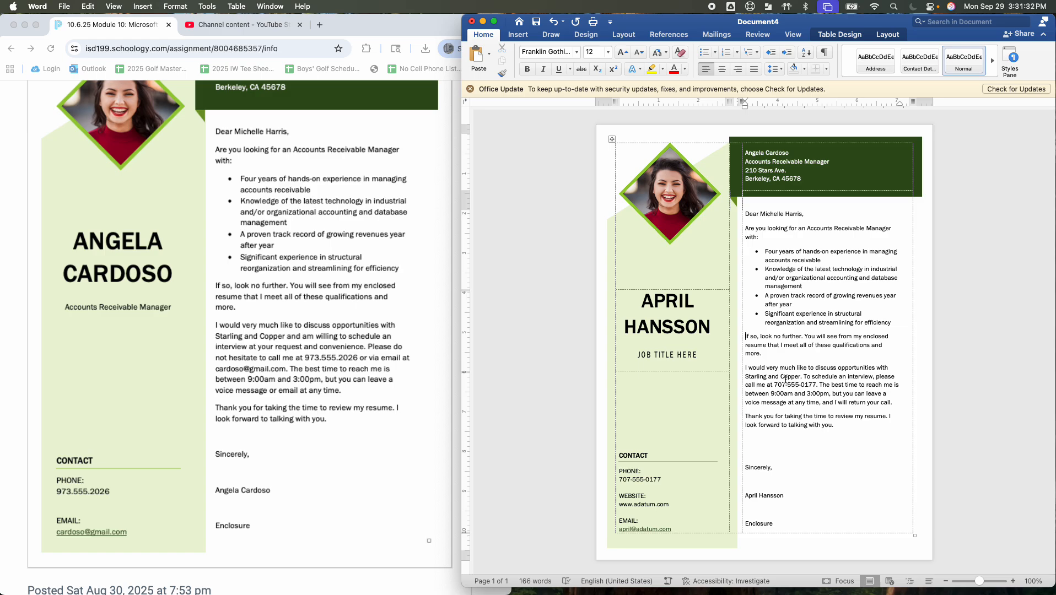
# Insert 'and am willing to schedule an interview at your request and convenience.' after 'Starling and Copper' in the second body paragraph
pyautogui.click(802, 377)
pyautogui.write('and am willing')
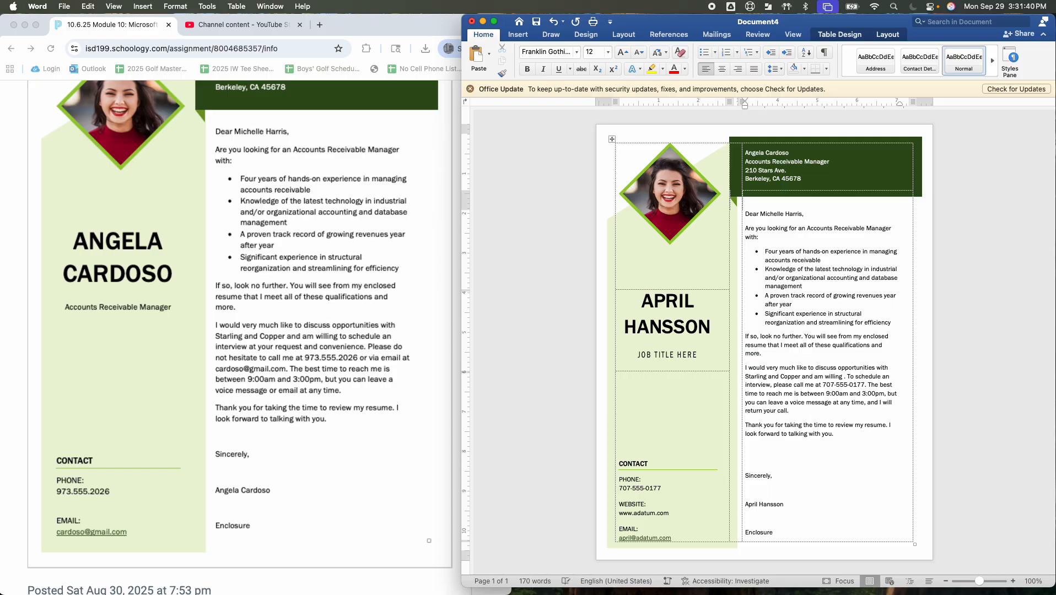
pyautogui.write(' to schedule')
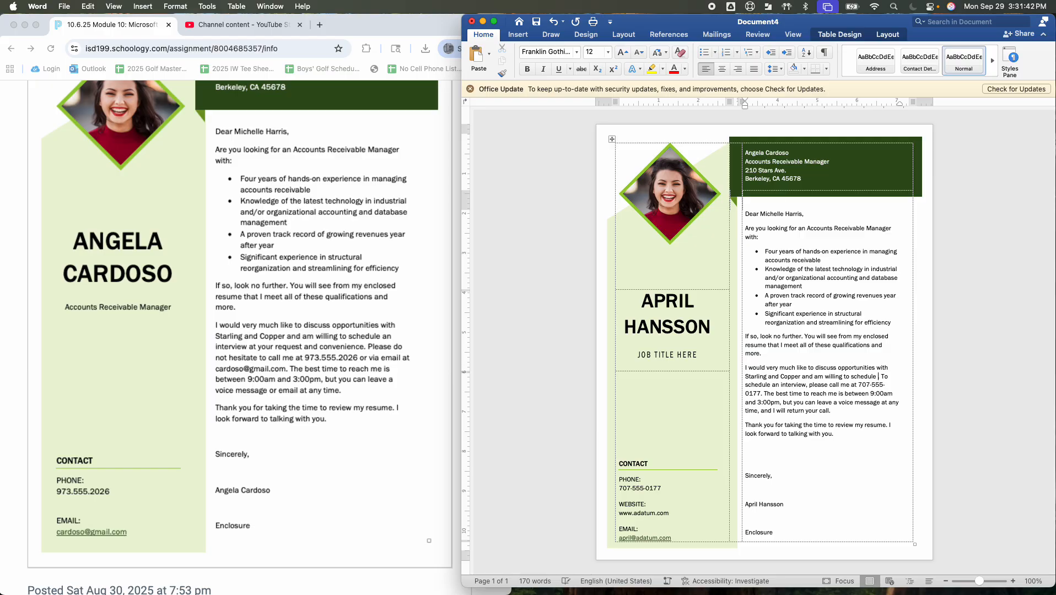
pyautogui.write(' an inte')
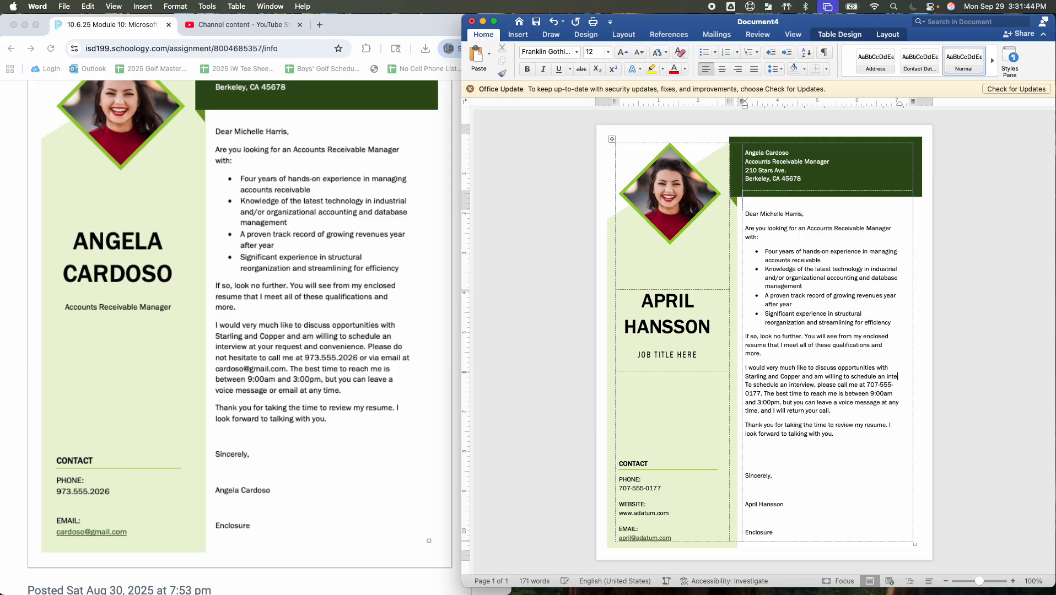
pyautogui.write('rvier. To schedule an interview, please call me at')
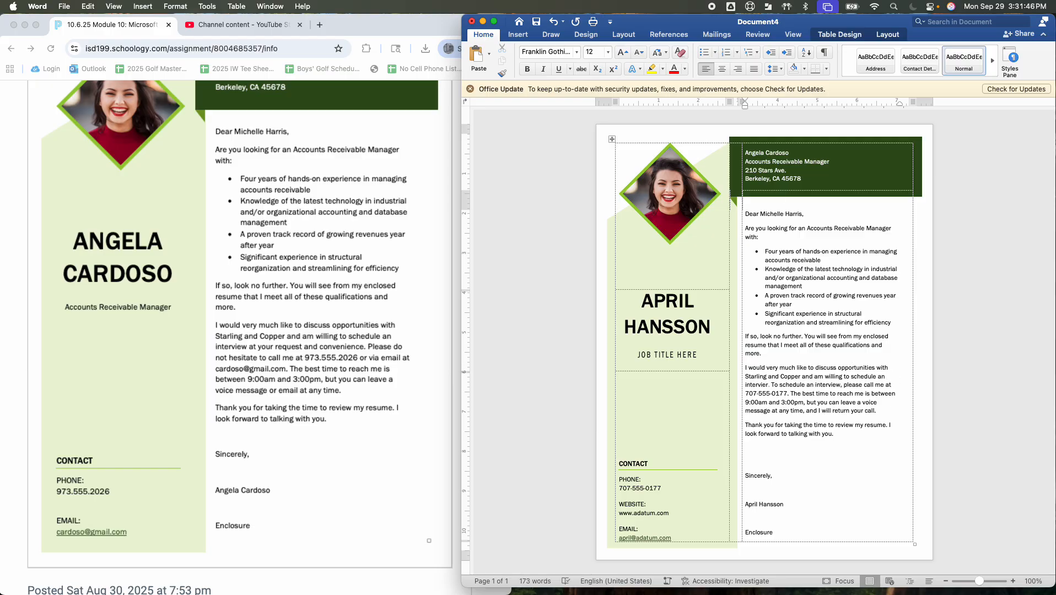
pyautogui.press('BackSpace')
pyautogui.write('w at ')
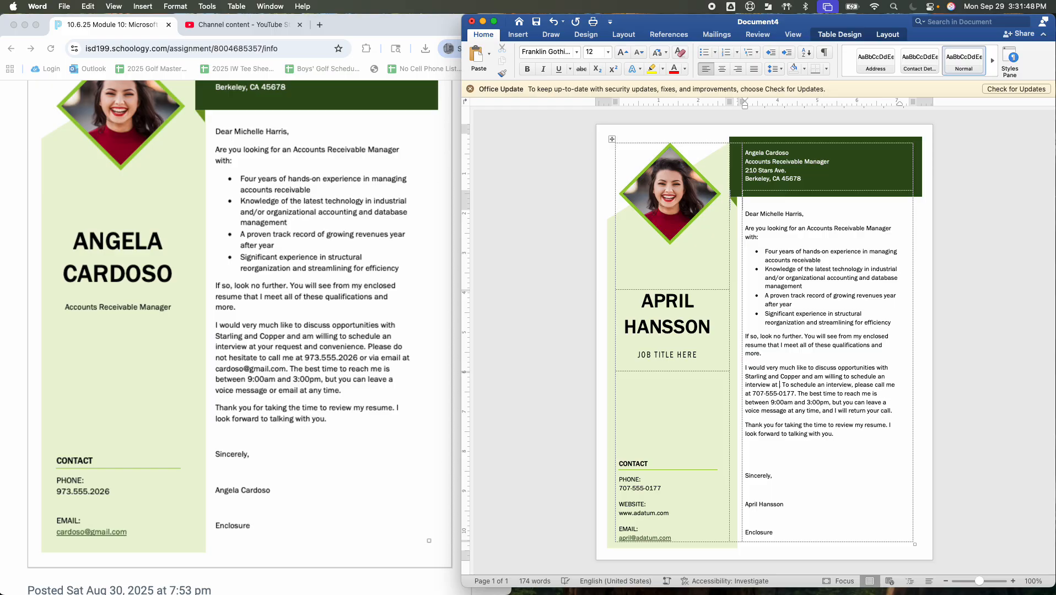
pyautogui.write('your request and')
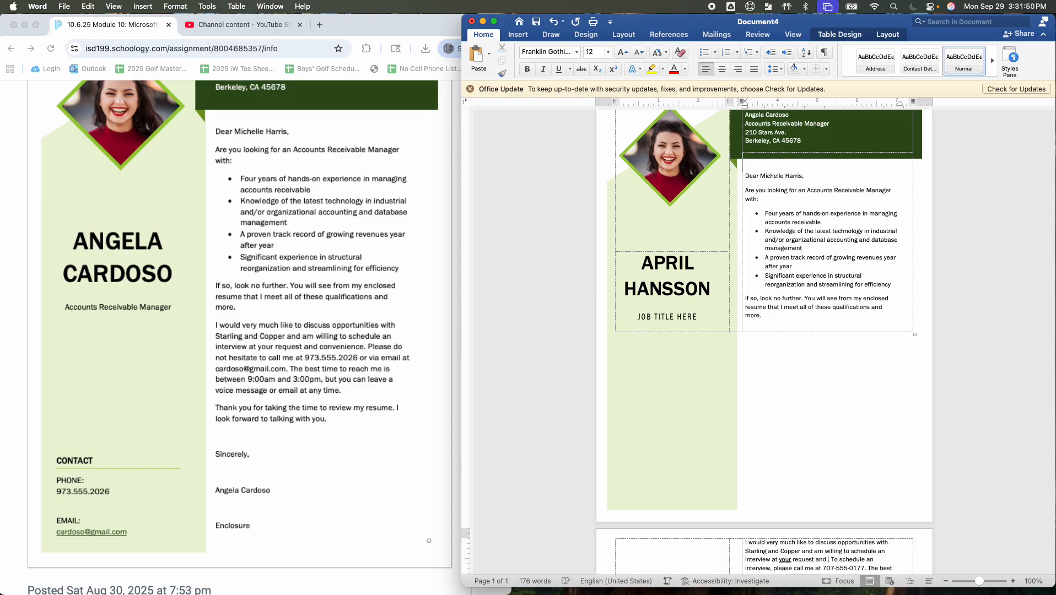
pyautogui.write(' conven ')
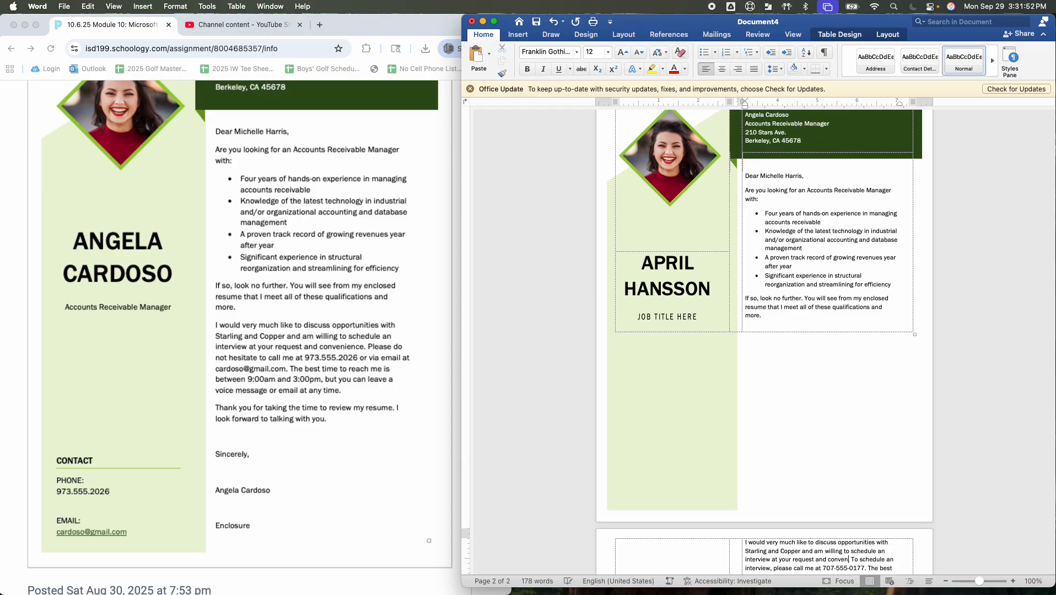
pyautogui.write('ience.')
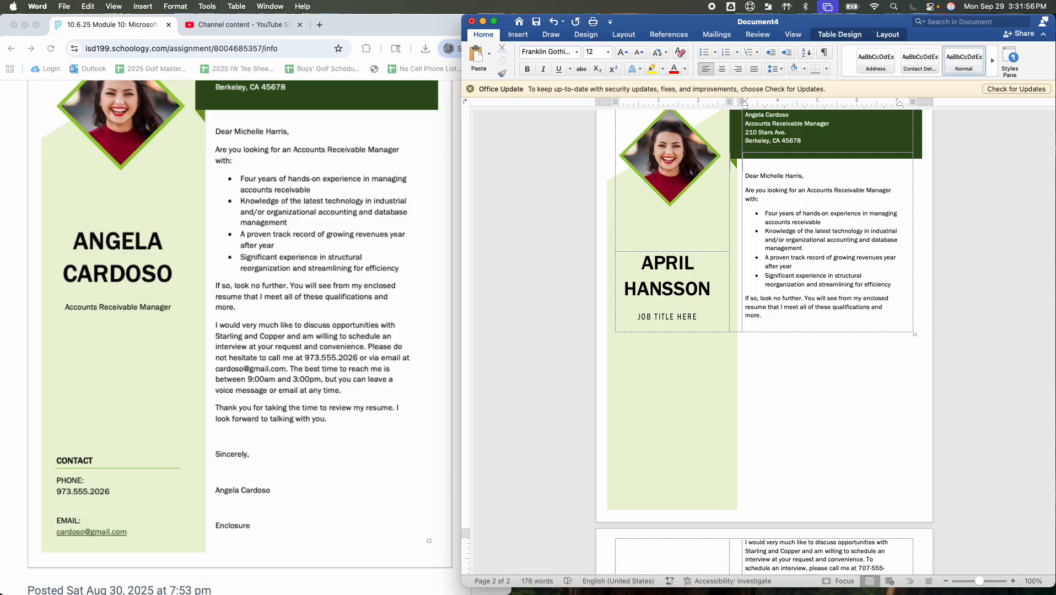
# Add the sentence start 'Please do not hesitate to call me at' after the convenience sentence
pyautogui.scroll(-6, 912, 342)
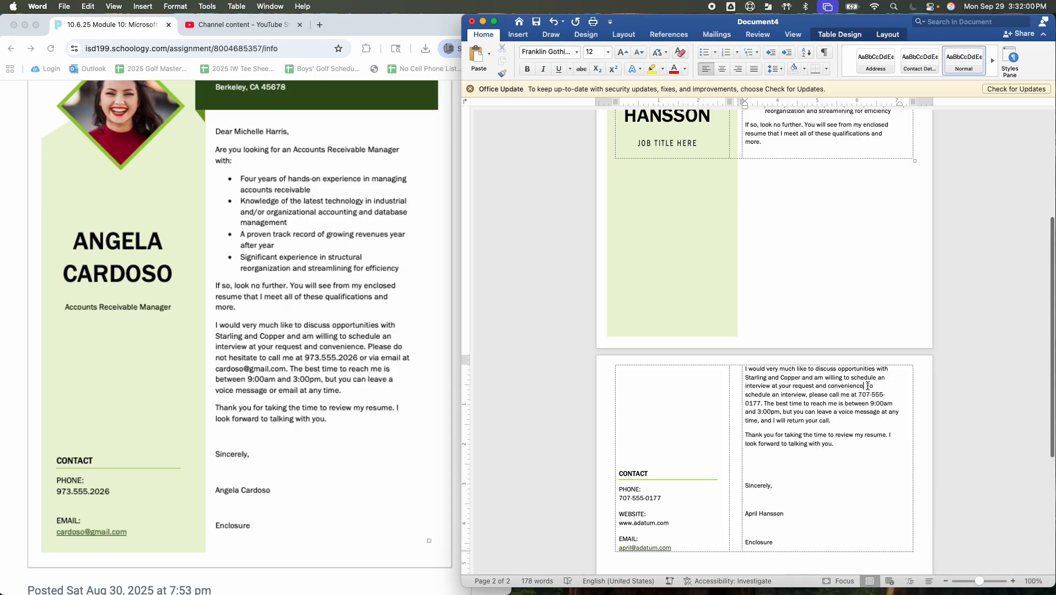
pyautogui.click(866, 386)
pyautogui.write('Pelase do not')
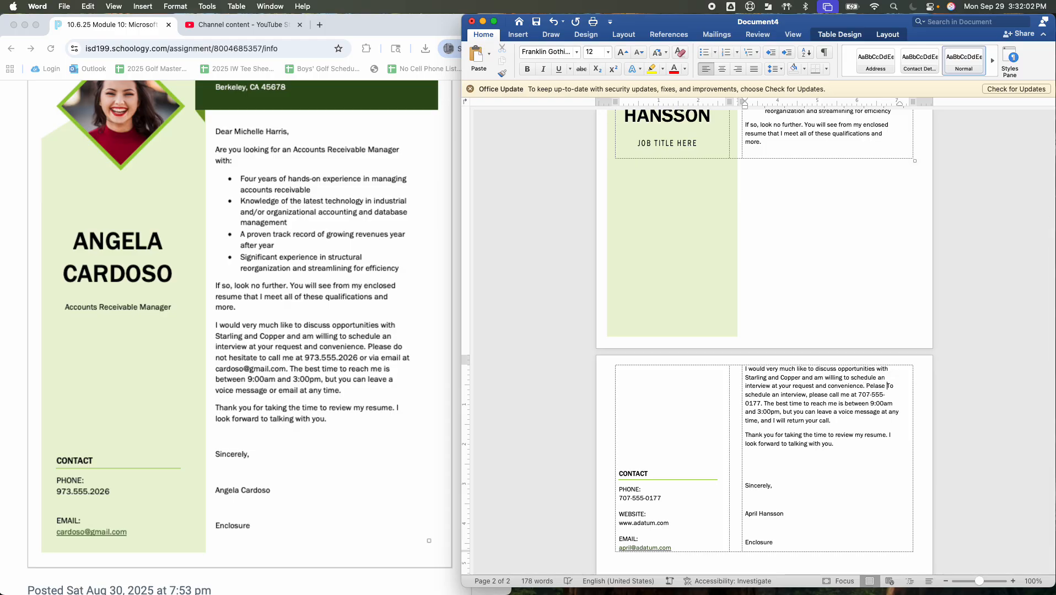
pyautogui.press('BackSpace')
pyautogui.press('BackSpace')
pyautogui.press('BackSpace')
pyautogui.press('BackSpace')
pyautogui.press('BackSpace')
pyautogui.press('BackSpace')
pyautogui.press('BackSpace')
pyautogui.press('BackSpace')
pyautogui.press('BackSpace')
pyautogui.press('BackSpace')
pyautogui.press('BackSpace')
pyautogui.press('BackSpace')
pyautogui.press('BackSpace')
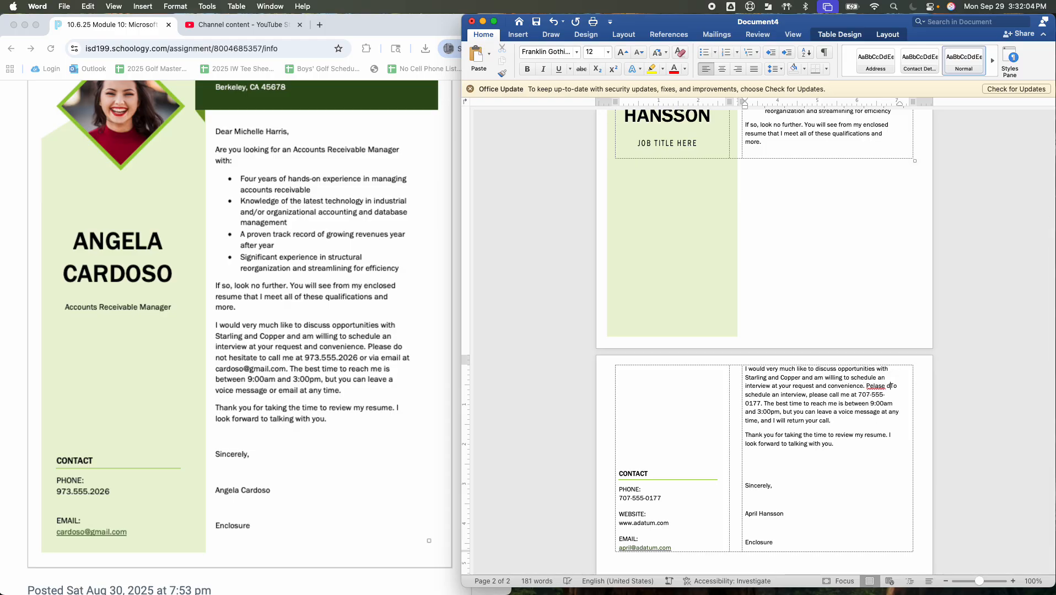
pyautogui.write('se do not hesita')
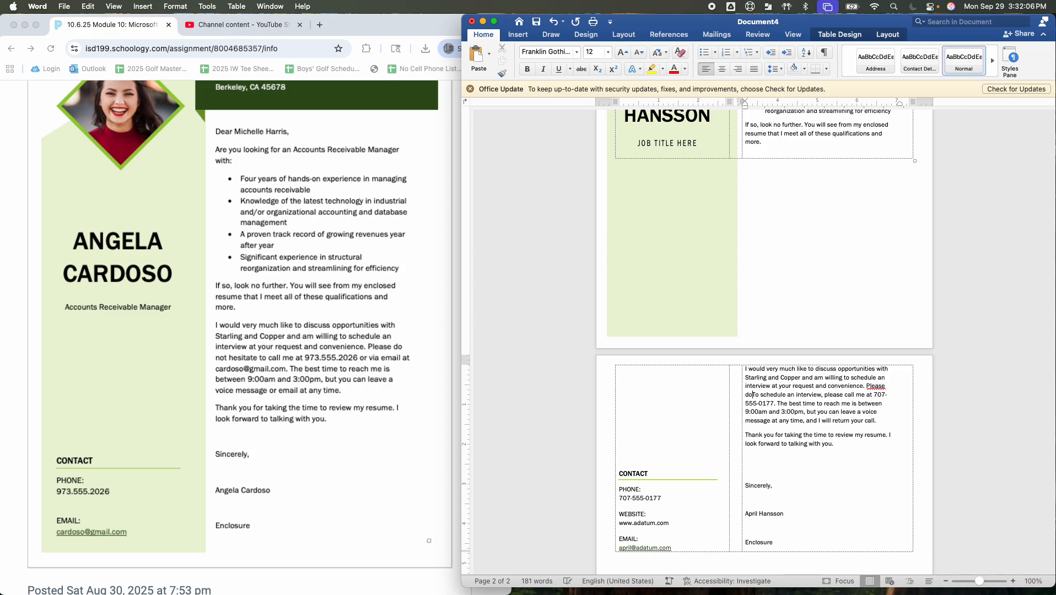
pyautogui.write('te to ')
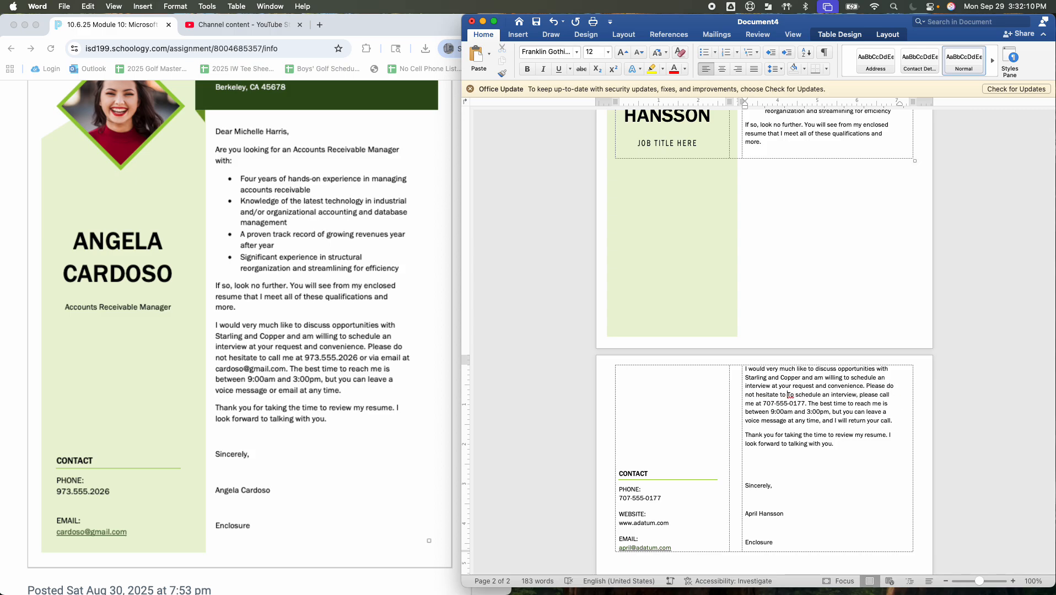
pyautogui.write('call me ')
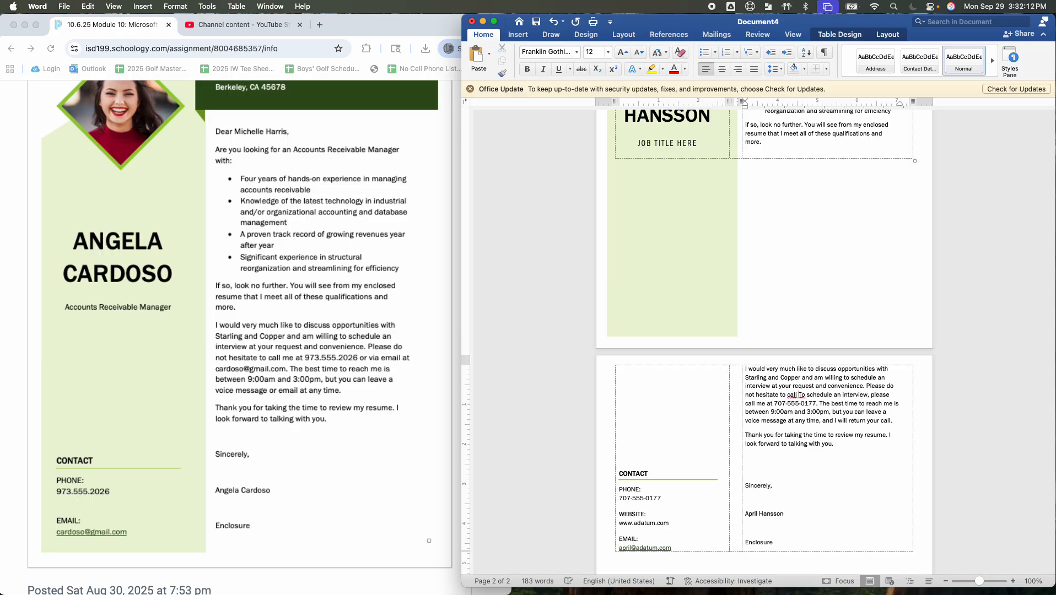
pyautogui.write('a')
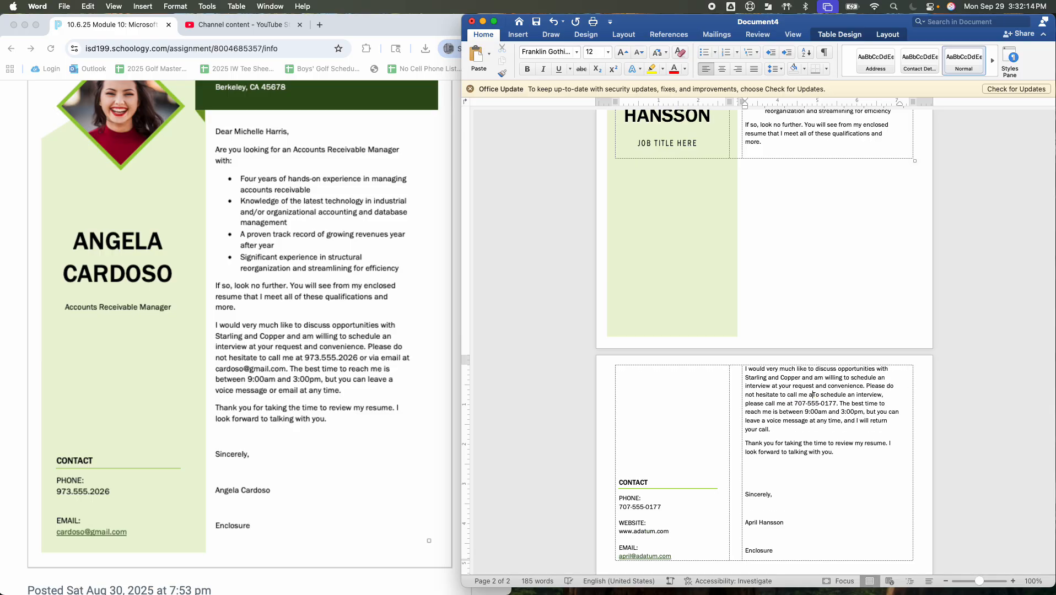
pyautogui.write('t 973.')
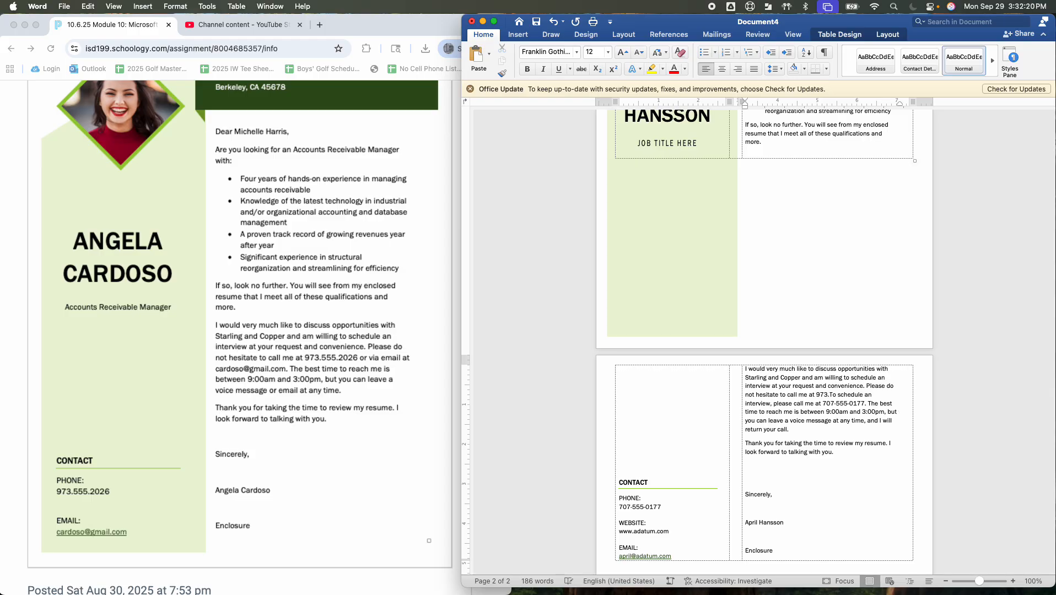
pyautogui.write('555.2026')
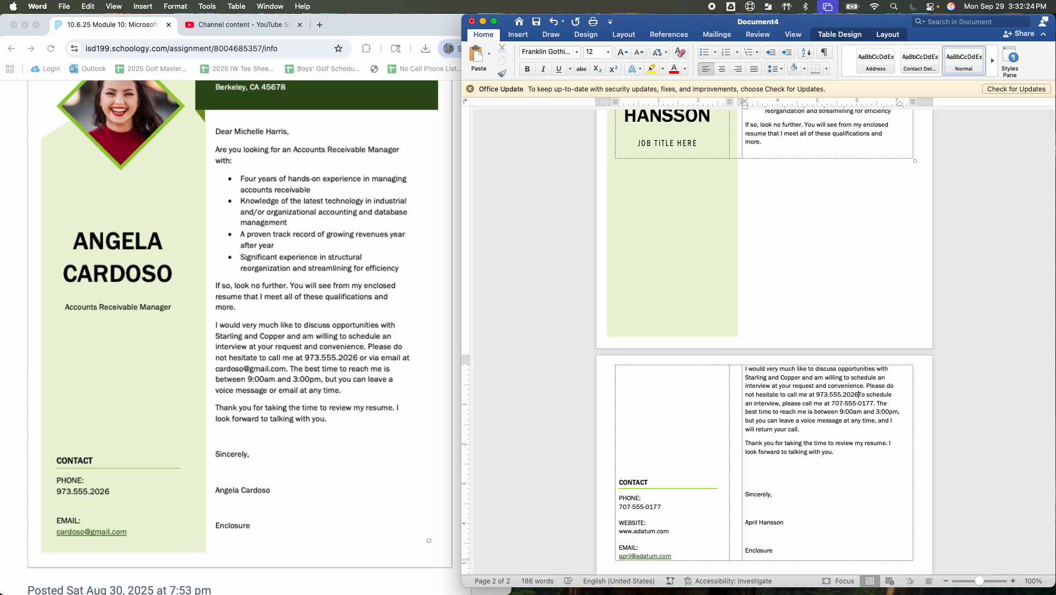
pyautogui.write(' or via')
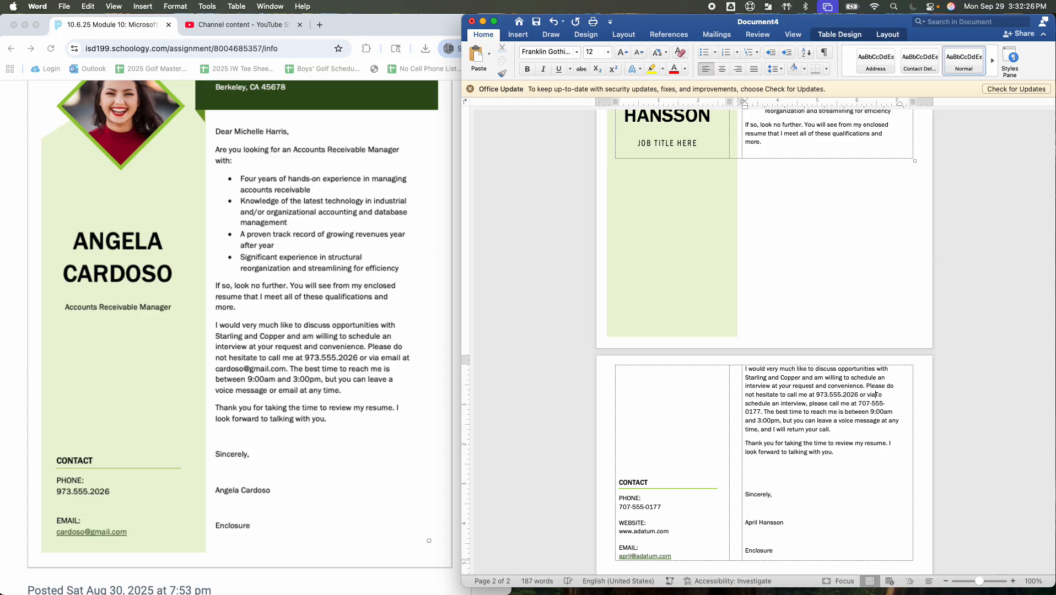
pyautogui.write(' email at ')
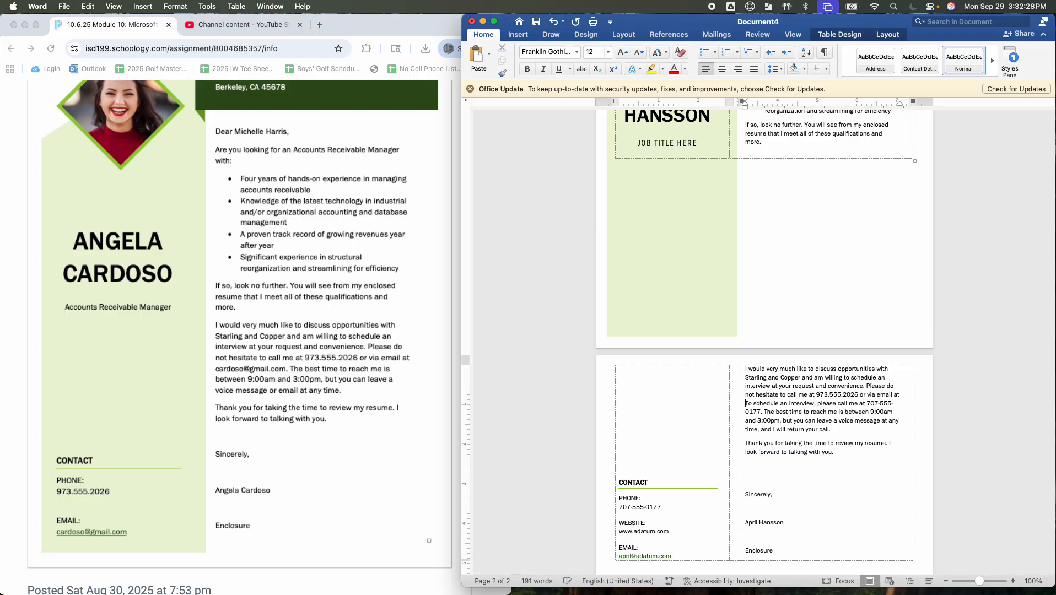
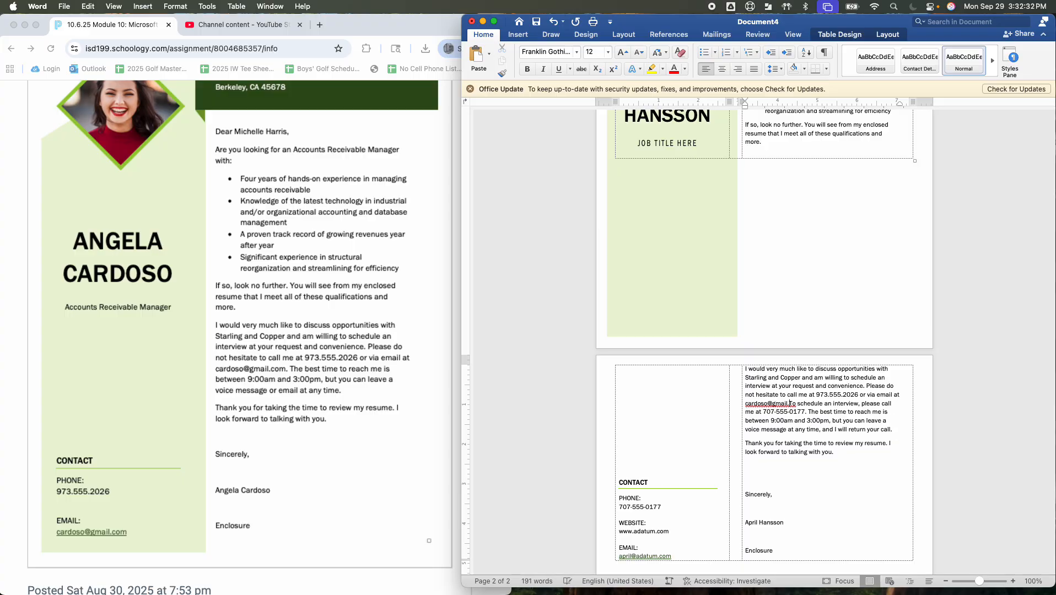
pyautogui.write('.')
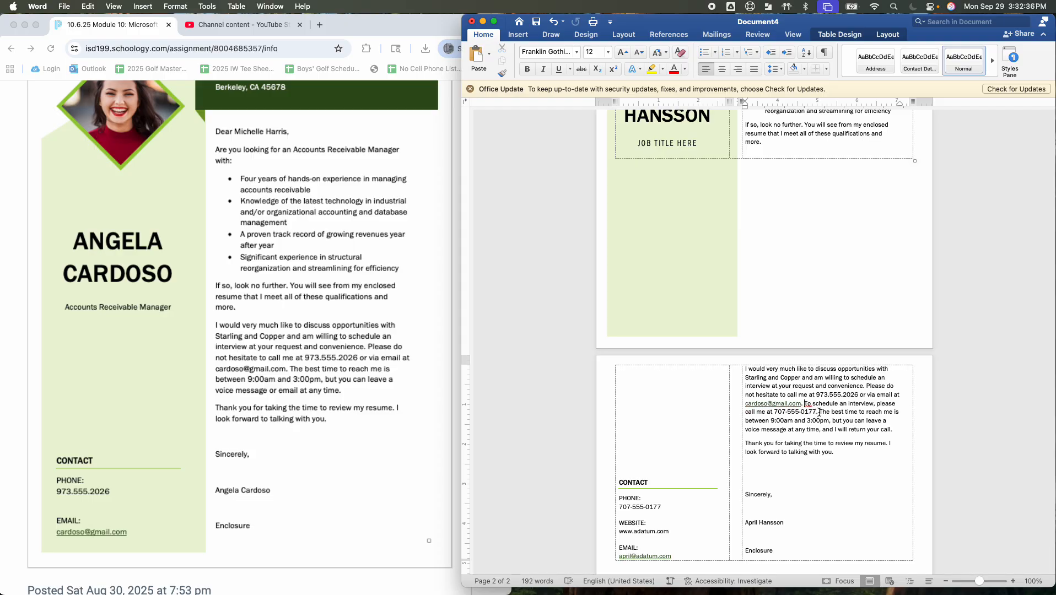
# Delete the template's leftover call-me sentence and end the closing sentence with 'voice message or email at any time.'
pyautogui.moveTo(820, 412); pyautogui.dragTo(808, 405)
pyautogui.press('BackSpace')
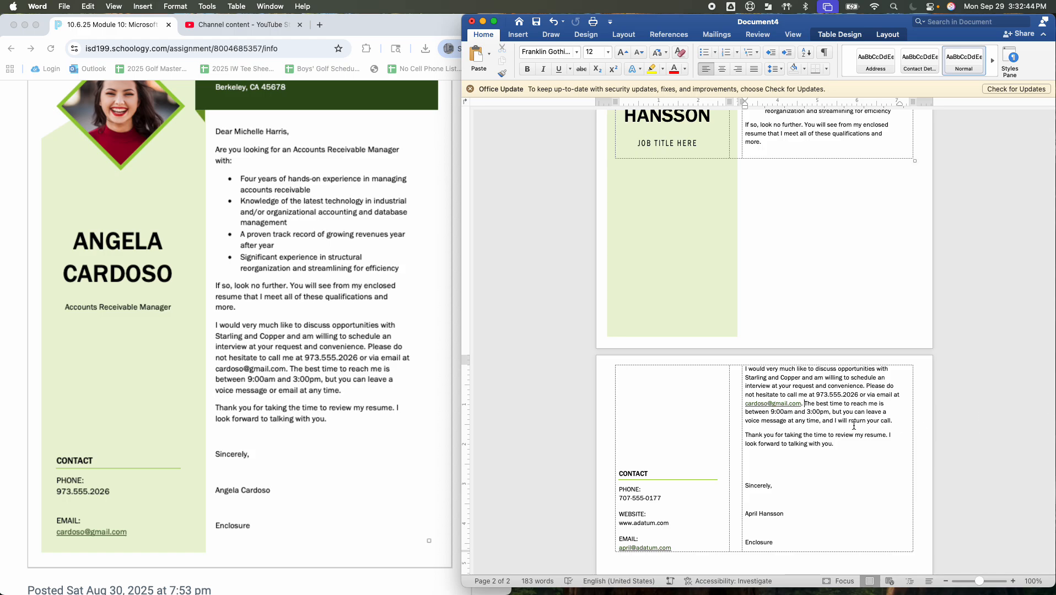
pyautogui.click(787, 422)
pyautogui.write('or em')
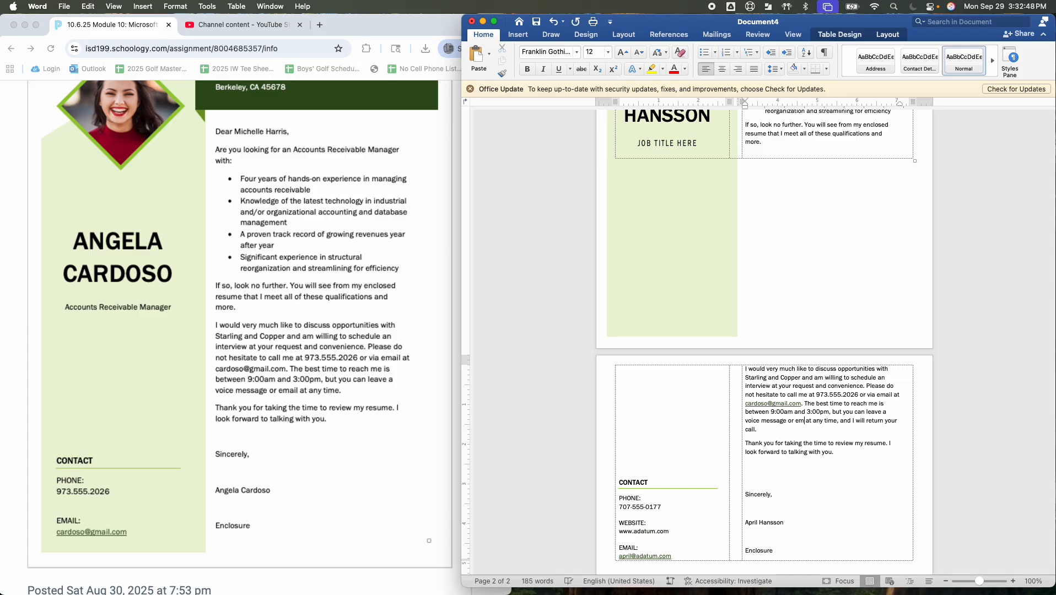
pyautogui.write('ail')
pyautogui.moveTo(881, 432); pyautogui.dragTo(849, 423)
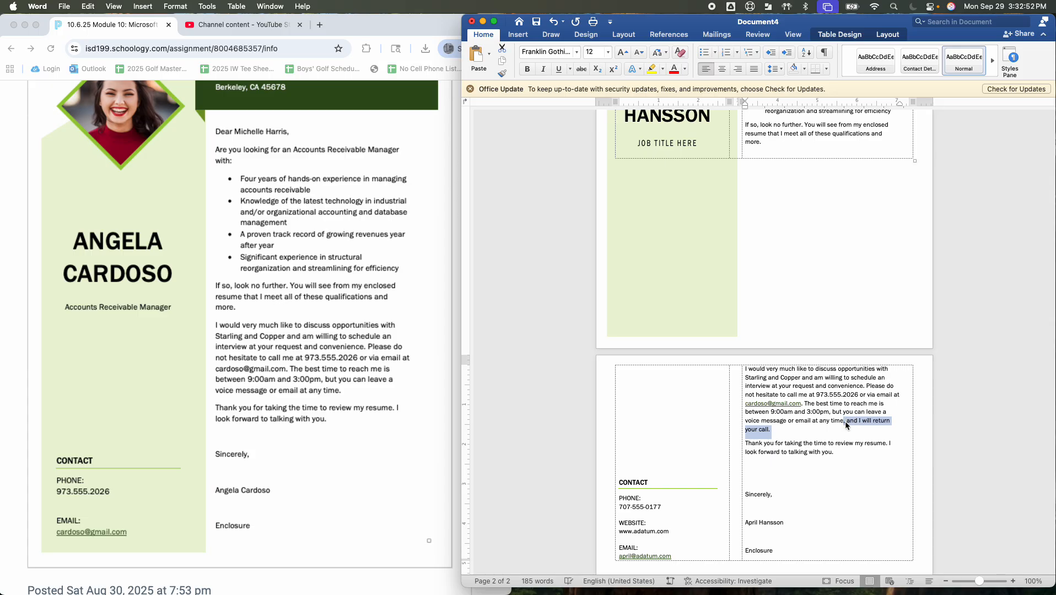
pyautogui.press('BackSpace')
pyautogui.press('BackSpace')
pyautogui.press('BackSpace')
pyautogui.write('.')
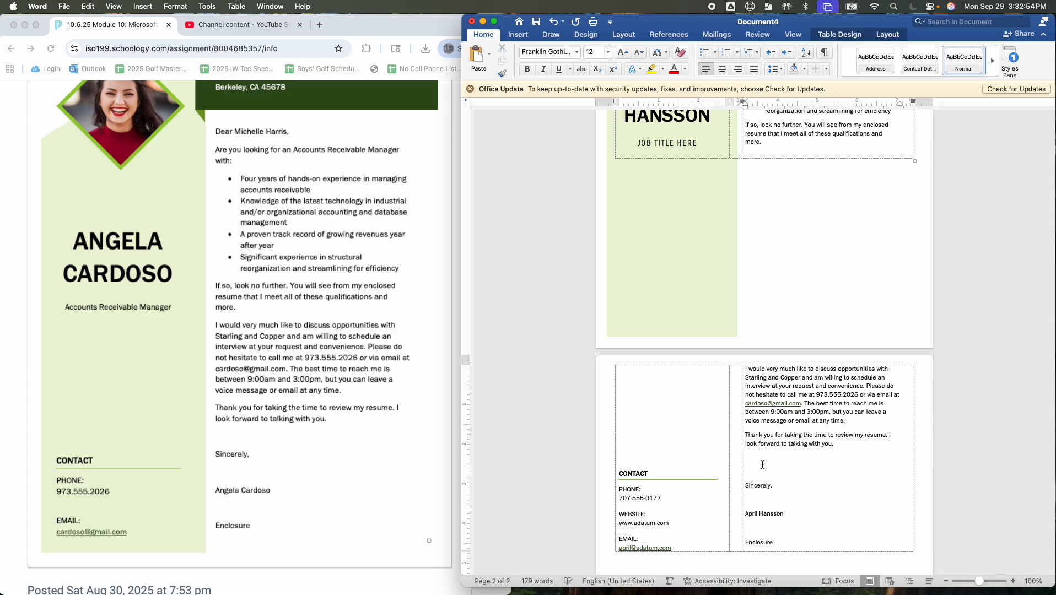
# Remove the break before the 'I would very much like' paragraph so it returns to the first page
pyautogui.scroll(-1, 806, 436)
pyautogui.scroll(-2, 806, 435)
pyautogui.scroll(8, 807, 436)
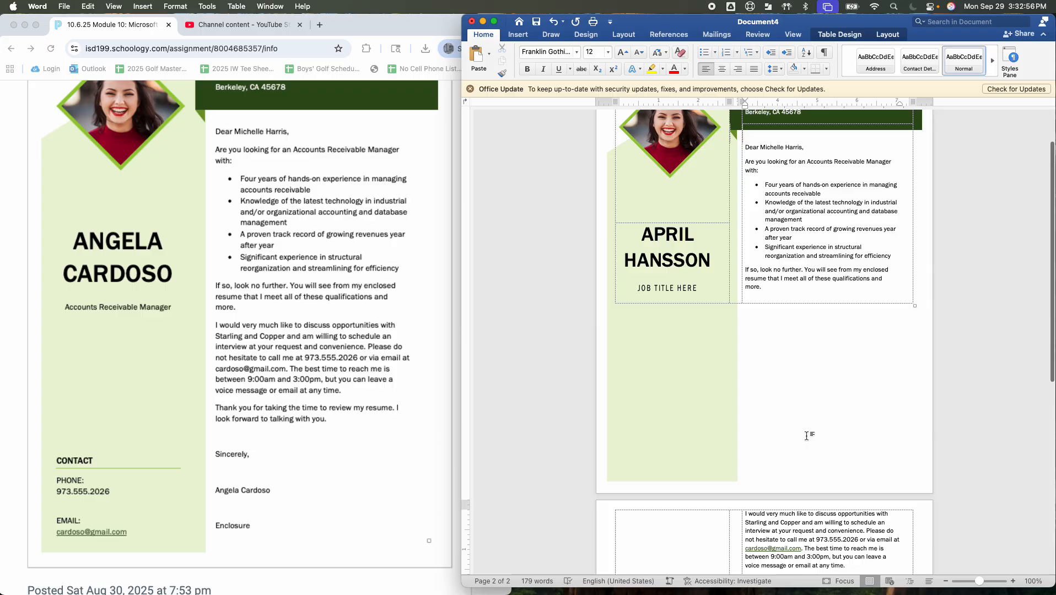
pyautogui.click(746, 543)
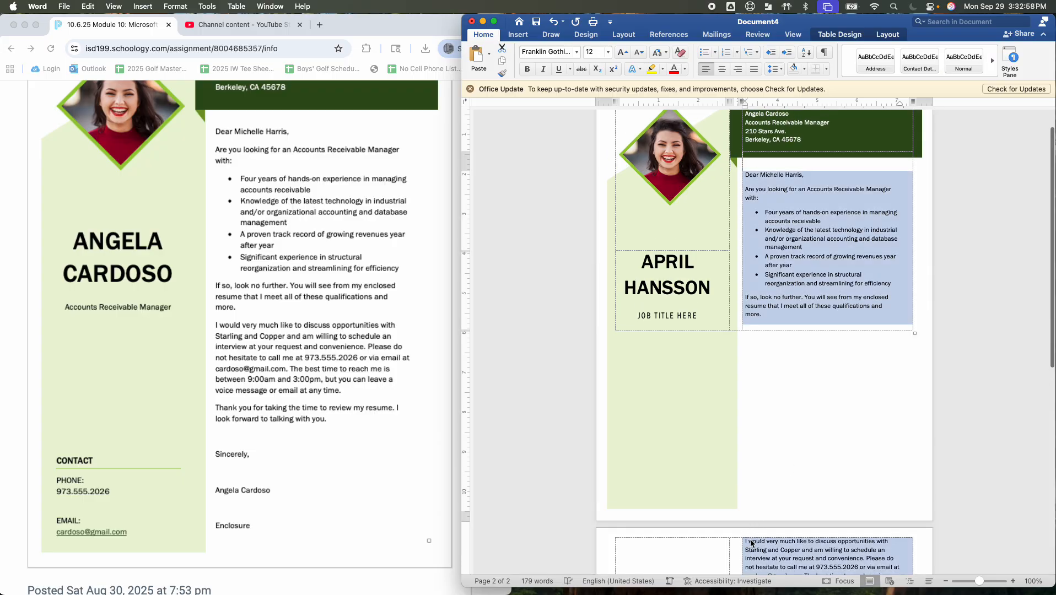
pyautogui.click(749, 544)
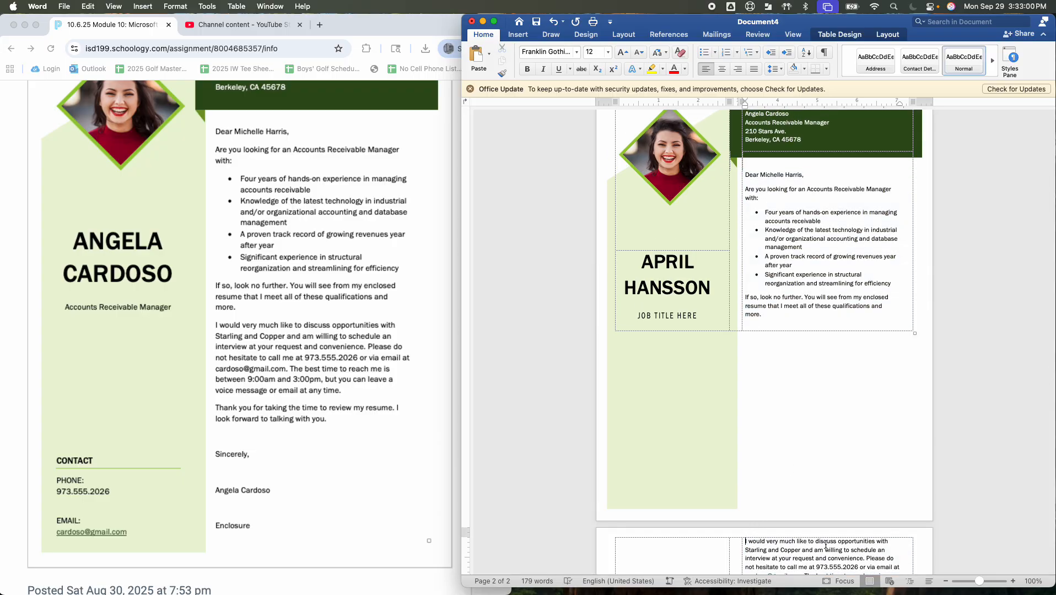
pyautogui.press('BackSpace')
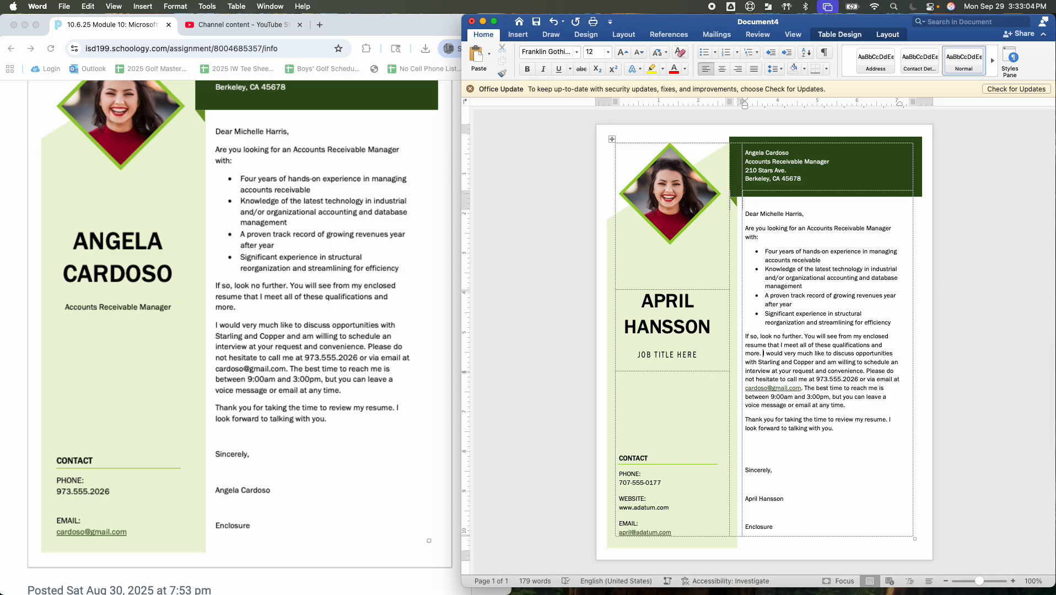
# Replace the signature name and the sidebar name heading with the sample sender's name, the heading in capitals
pyautogui.click(756, 475)
pyautogui.click(779, 501)
pyautogui.click(791, 500)
pyautogui.tripleClick(767, 501)
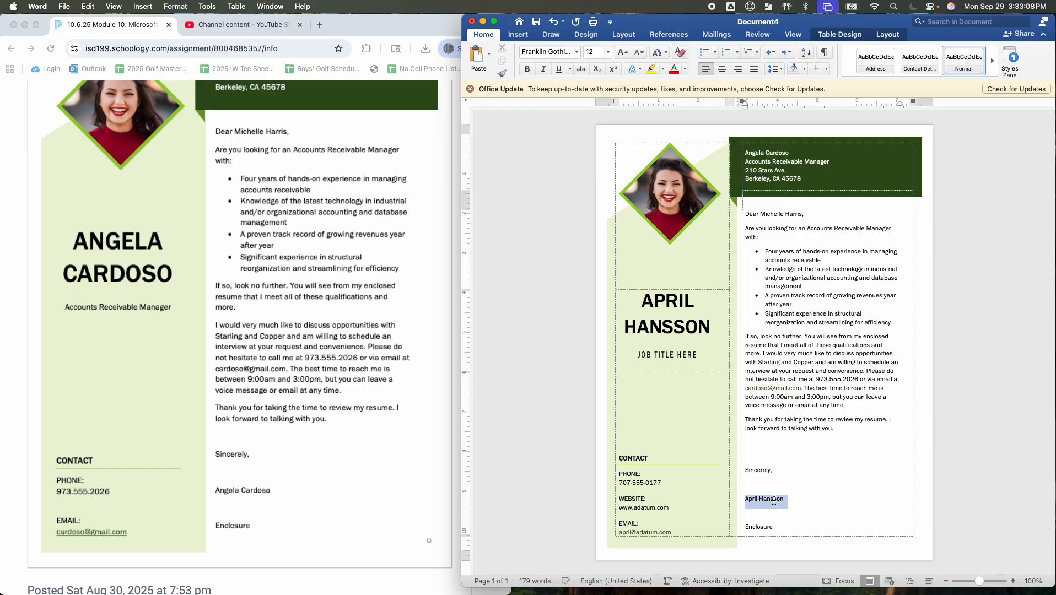
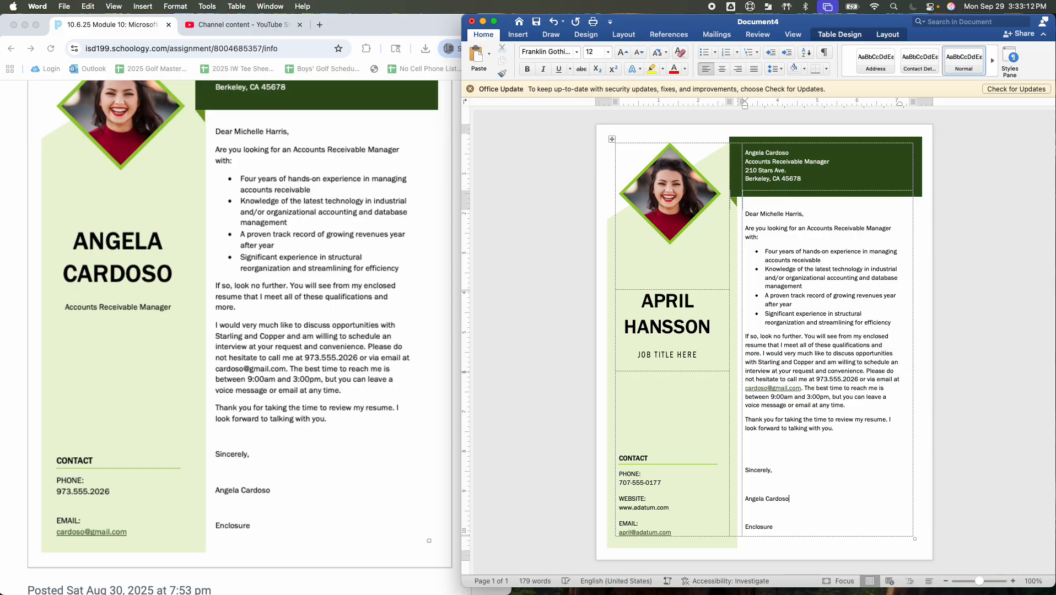
pyautogui.tripleClick(663, 323)
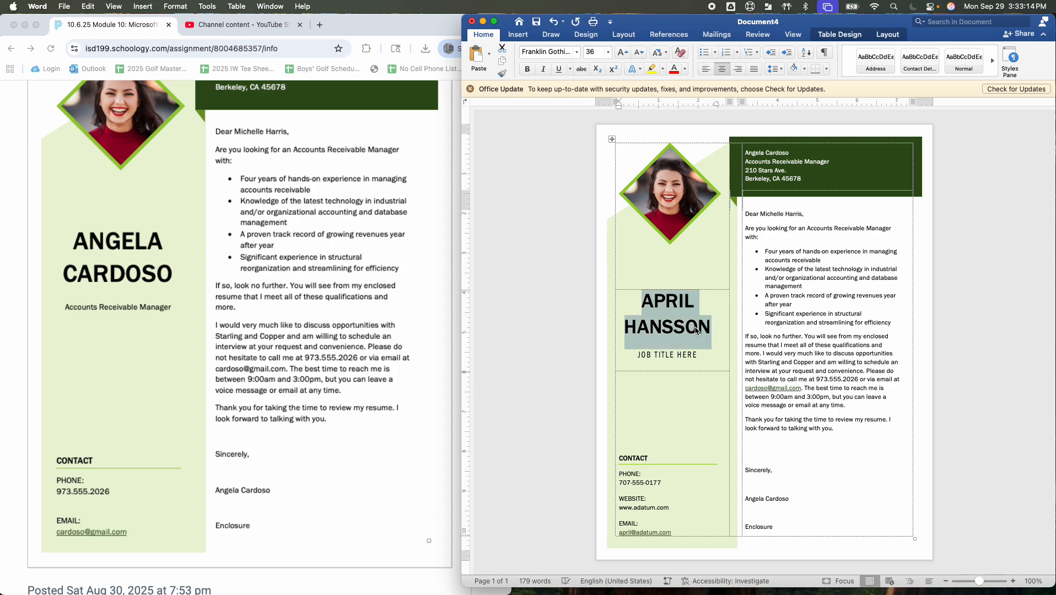
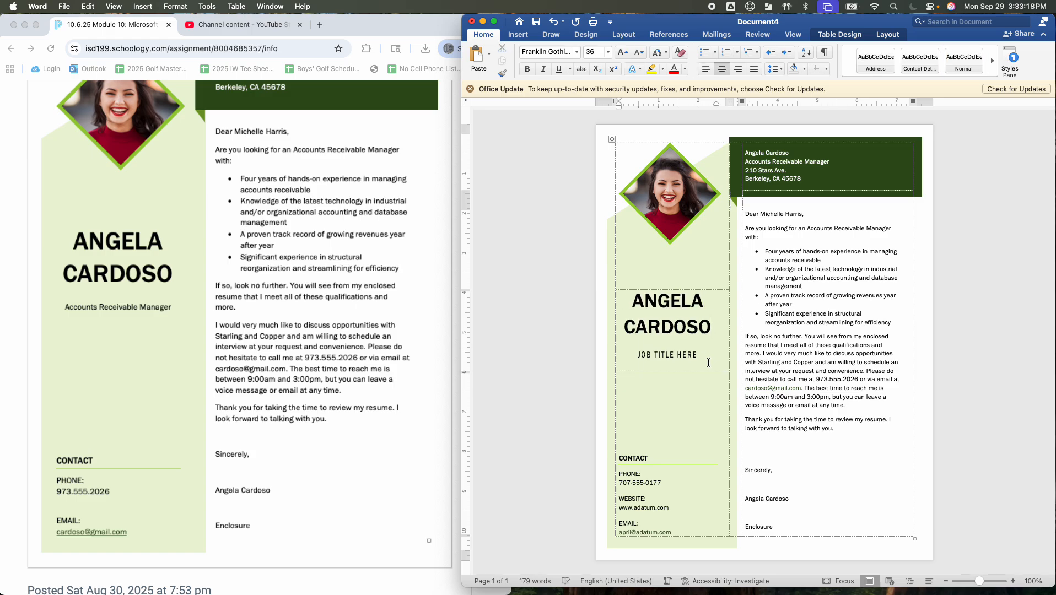
# Replace the sidebar job title placeholder with 'Accounts Receivable Manager', correcting the misspelled 'Receivable'
pyautogui.click(658, 357)
pyautogui.write('Acc')
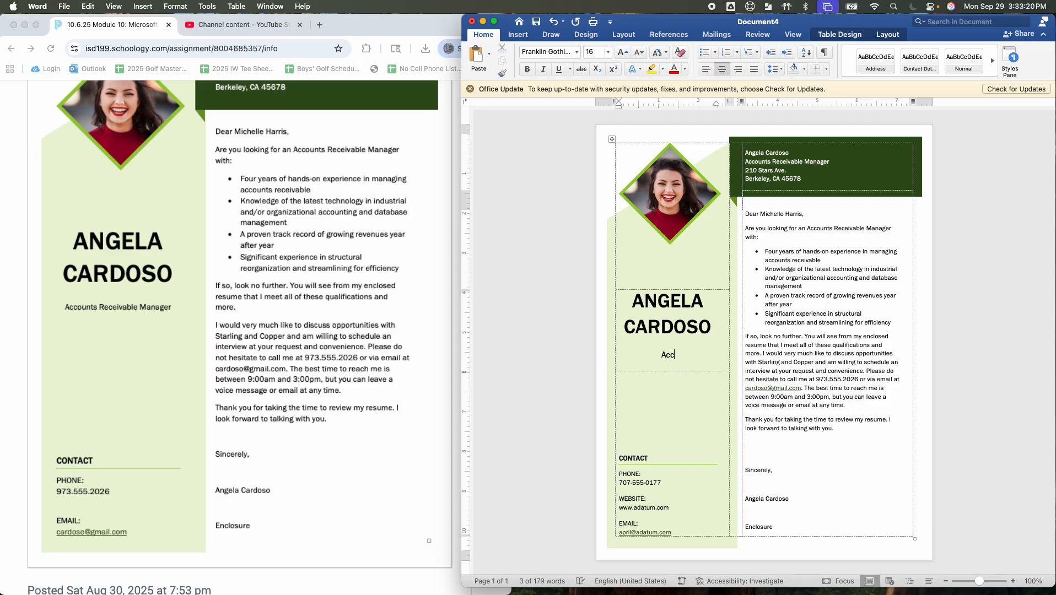
pyautogui.write('ounts Receiveable Manager')
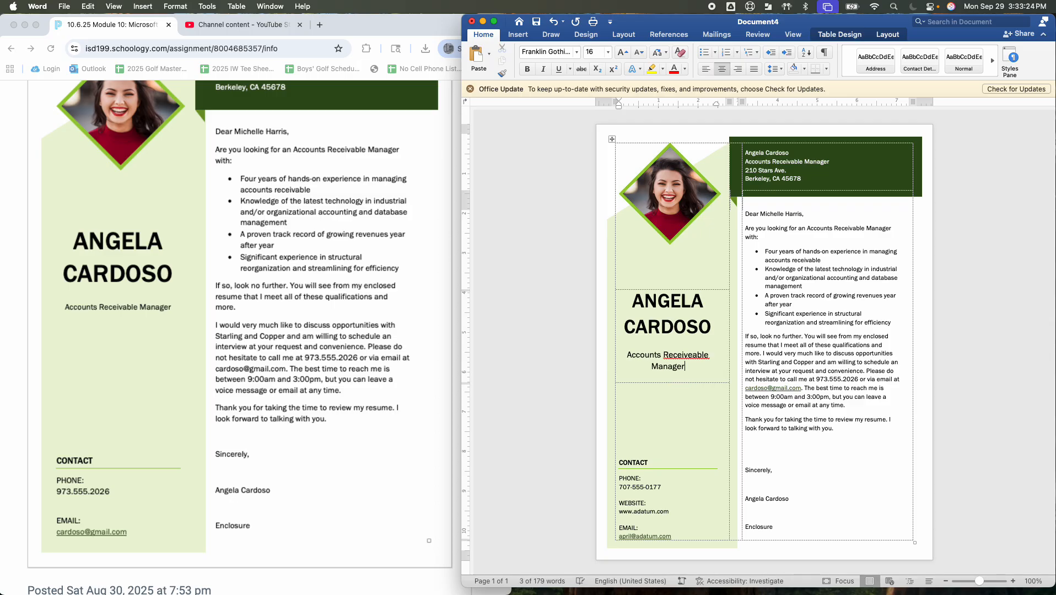
pyautogui.rightClick(683, 358)
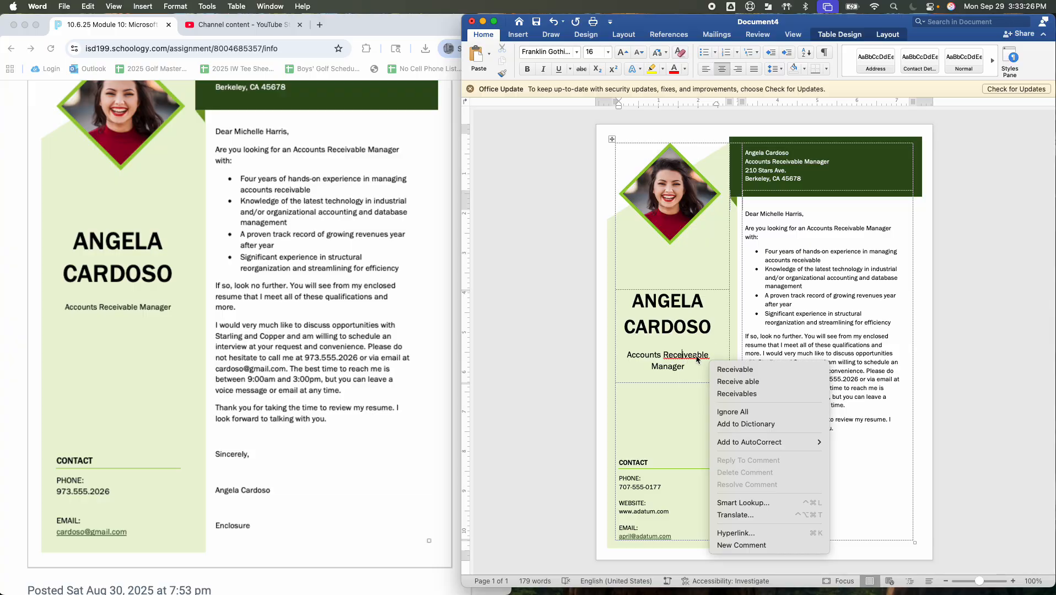
pyautogui.click(735, 369)
# Set the sidebar job title's font size to 12
pyautogui.moveTo(688, 366); pyautogui.dragTo(639, 359)
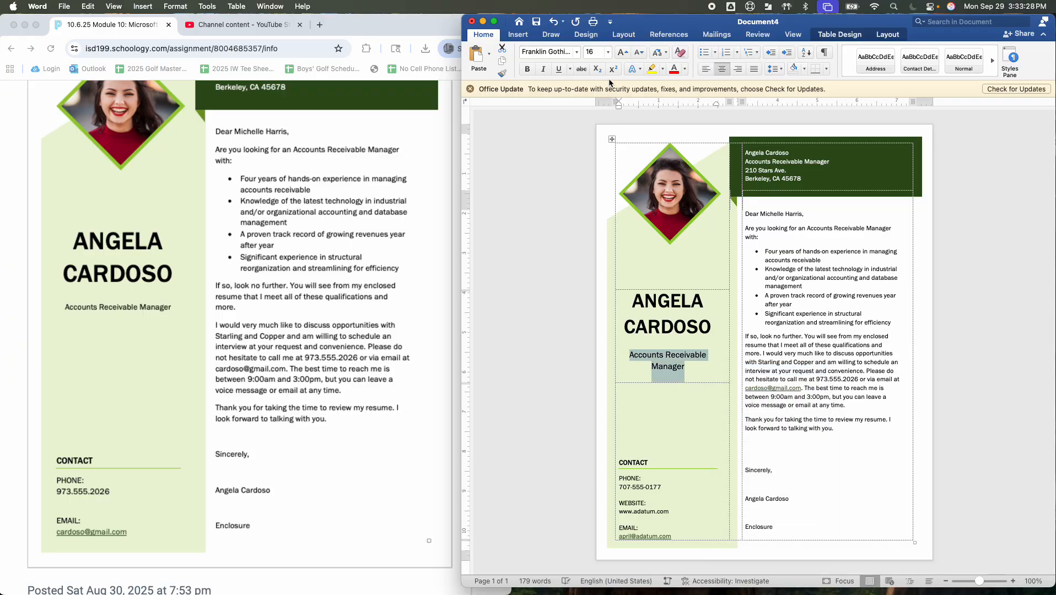
pyautogui.click(591, 51)
pyautogui.write('12')
pyautogui.press('Return')
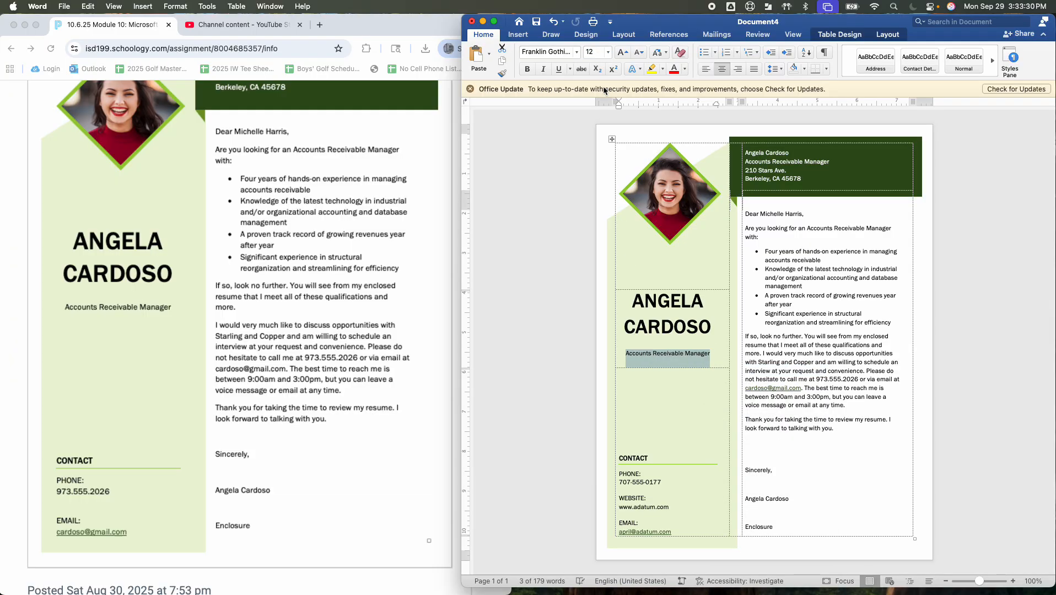
# Replace the sidebar's template phone number with the sample's phone number
pyautogui.tripleClick(652, 484)
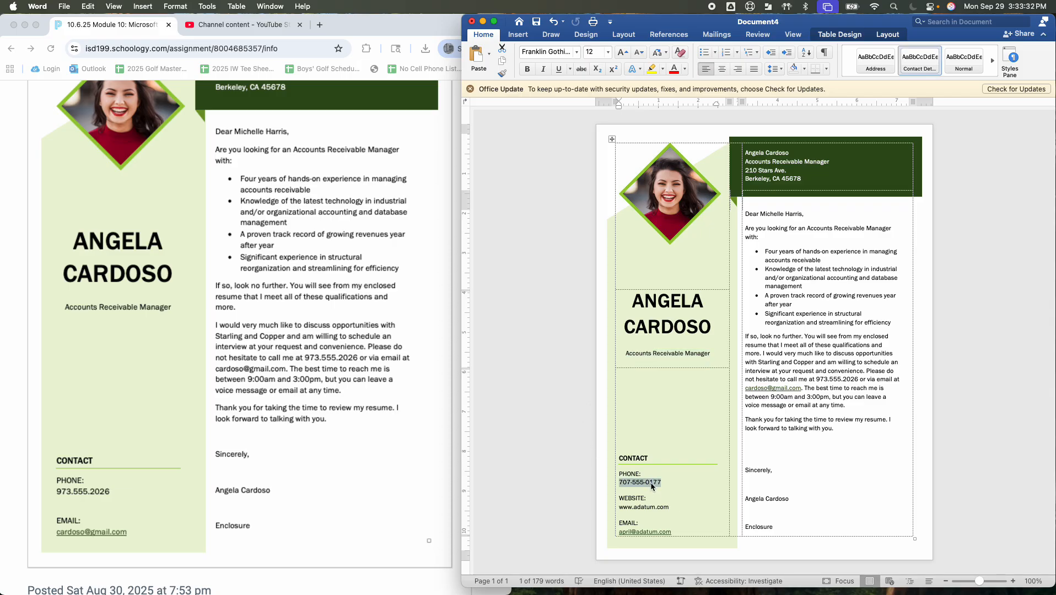
pyautogui.write('973.55.2')
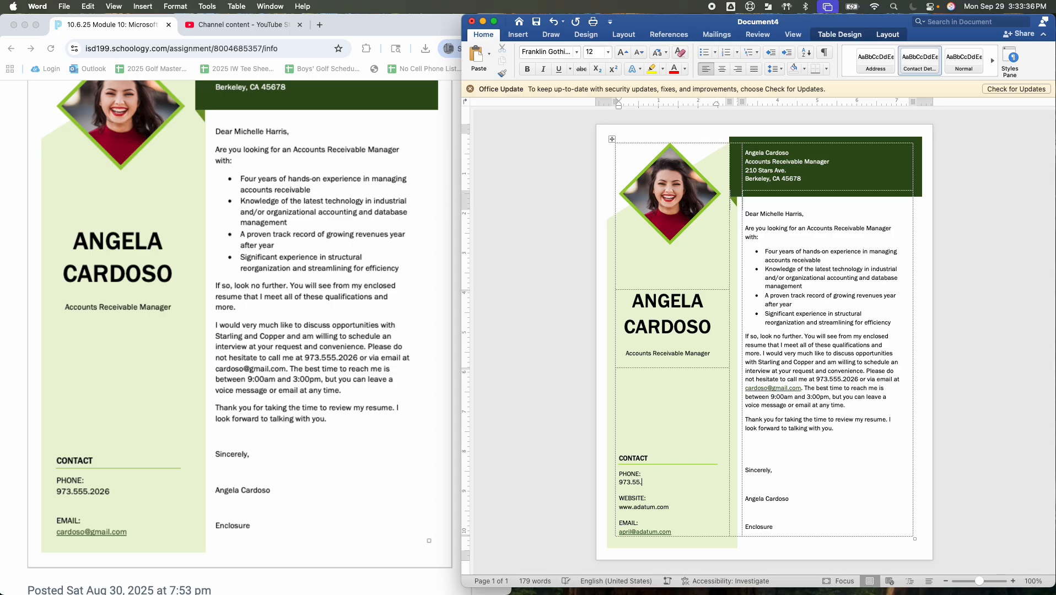
pyautogui.press('BackSpace')
pyautogui.press('BackSpace')
pyautogui.write('5.2025')
pyautogui.click(622, 485)
pyautogui.write('(')
pyautogui.press('BackSpace')
pyautogui.write(')')
pyautogui.press('BackSpace')
pyautogui.press('BackSpace')
pyautogui.write('.')
pyautogui.press('BackSpace')
# Delete the sidebar's website entry and the template e-mail address
pyautogui.moveTo(685, 509); pyautogui.dragTo(623, 497)
pyautogui.press('BackSpace')
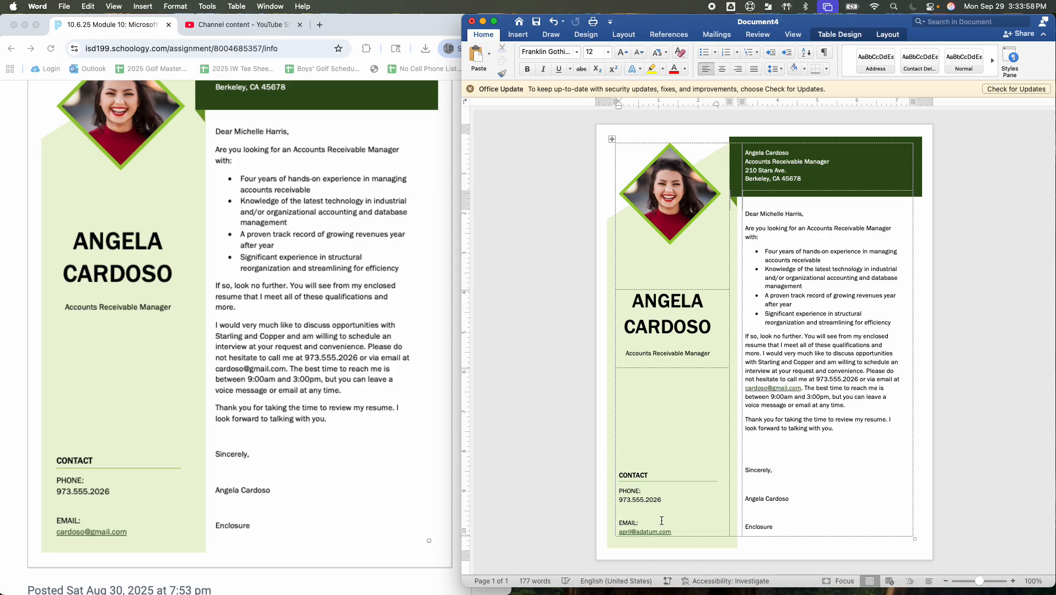
pyautogui.moveTo(646, 532); pyautogui.dragTo(623, 533)
pyautogui.press('BackSpace')
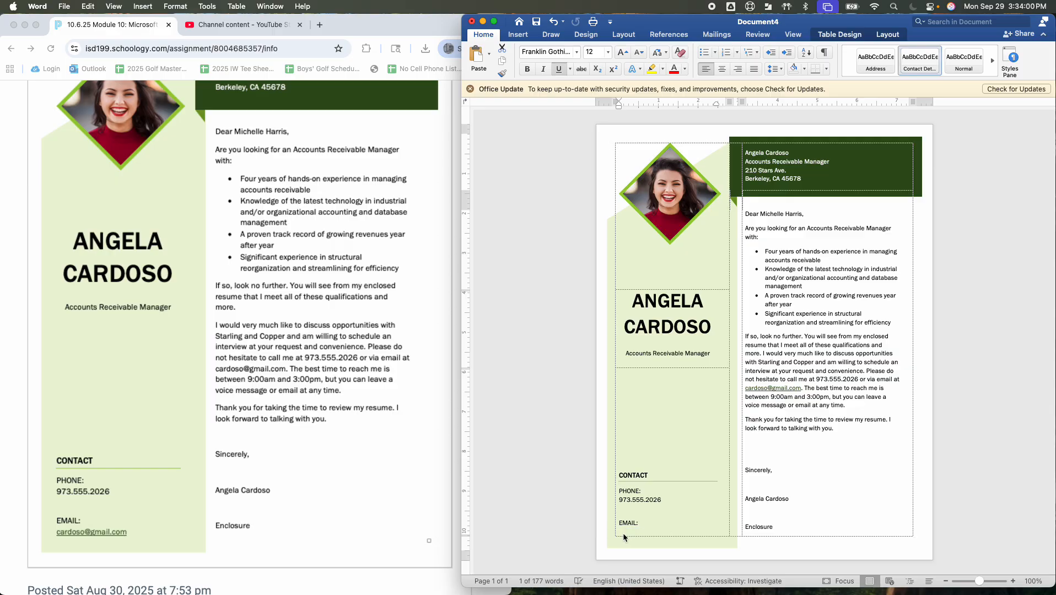
pyautogui.press('BackSpace')
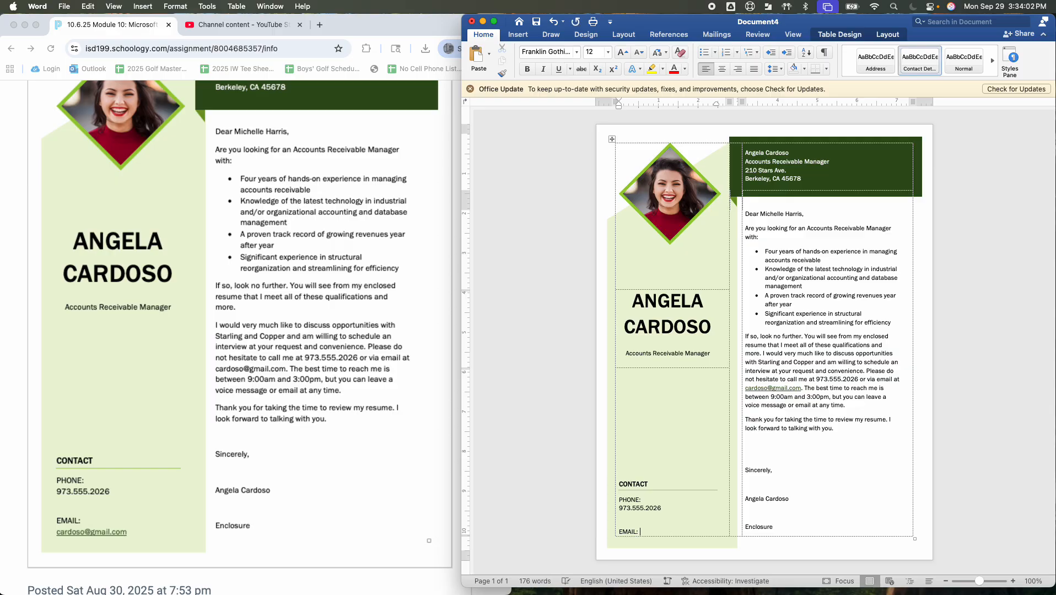
# Enter the sample's e-mail address on the sidebar's Email line
pyautogui.moveTo(653, 531)
pyautogui.press('BackSpace')
pyautogui.write('c')
pyautogui.click(802, 526)
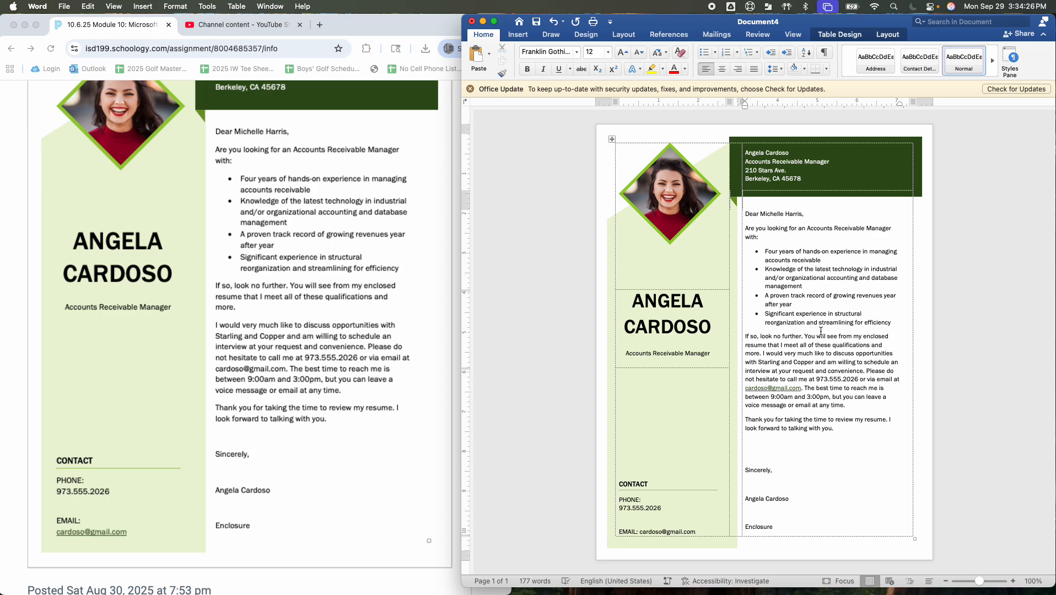
# Split 'I would very much like' into its own paragraph while keeping the whole letter on the first page
pyautogui.click(763, 354)
pyautogui.press('super+Return')
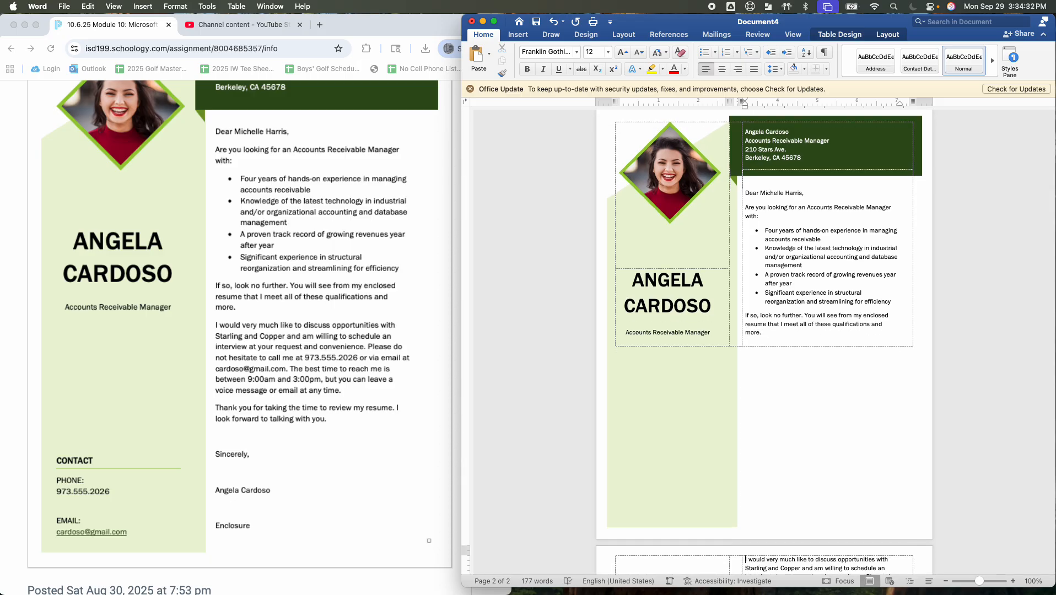
pyautogui.scroll(-4, 764, 342)
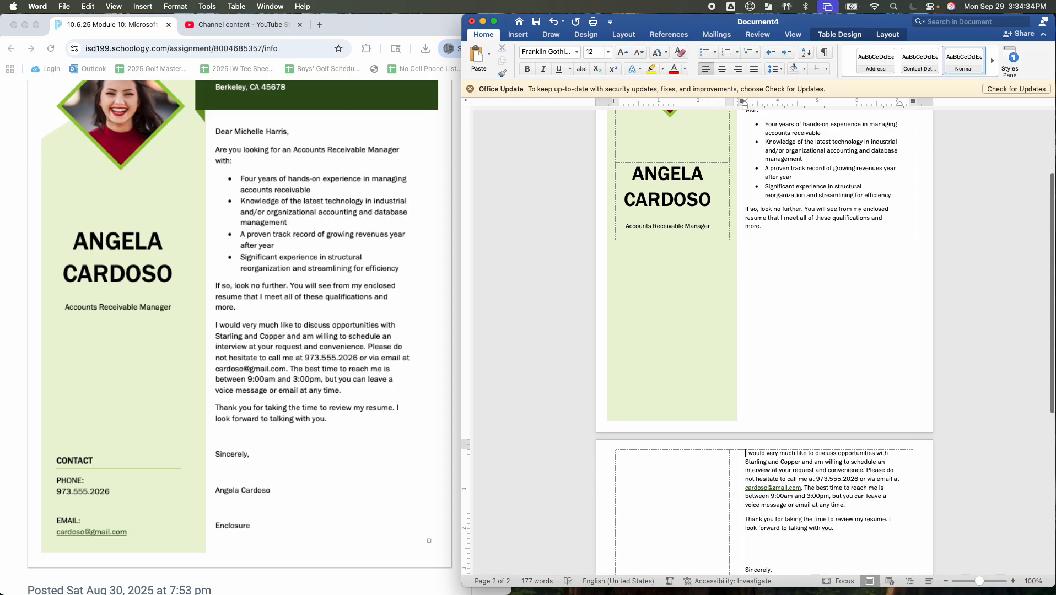
pyautogui.press('Return')
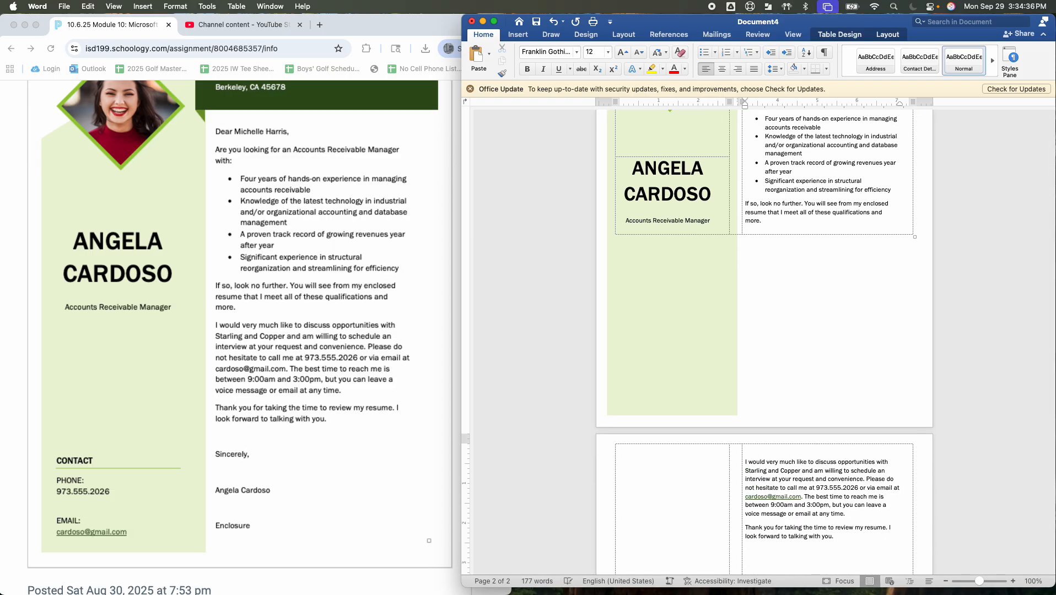
pyautogui.scroll(-3, 797, 392)
pyautogui.click(800, 489)
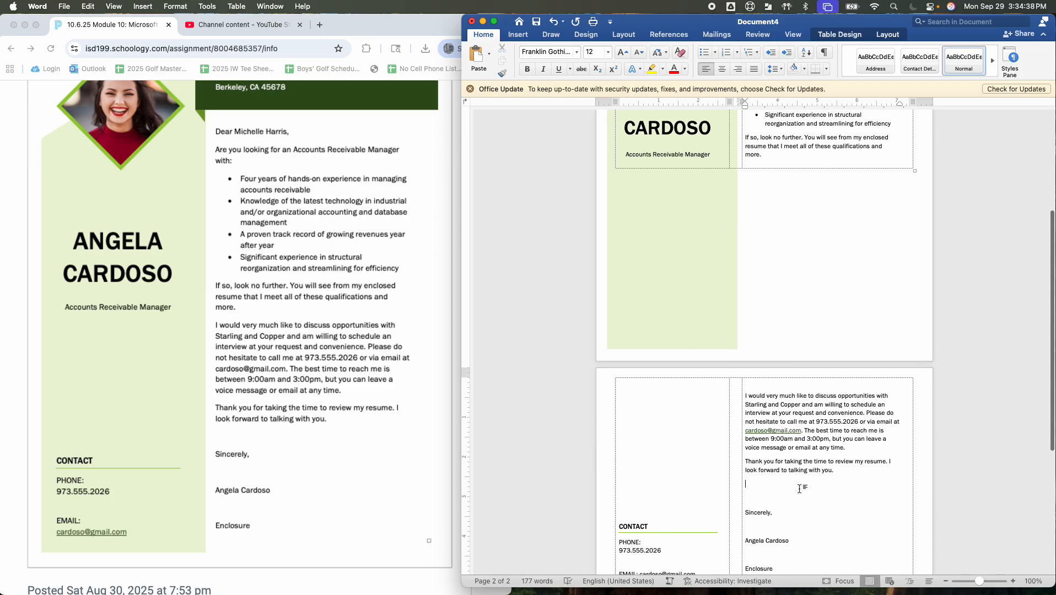
pyautogui.press('BackSpace')
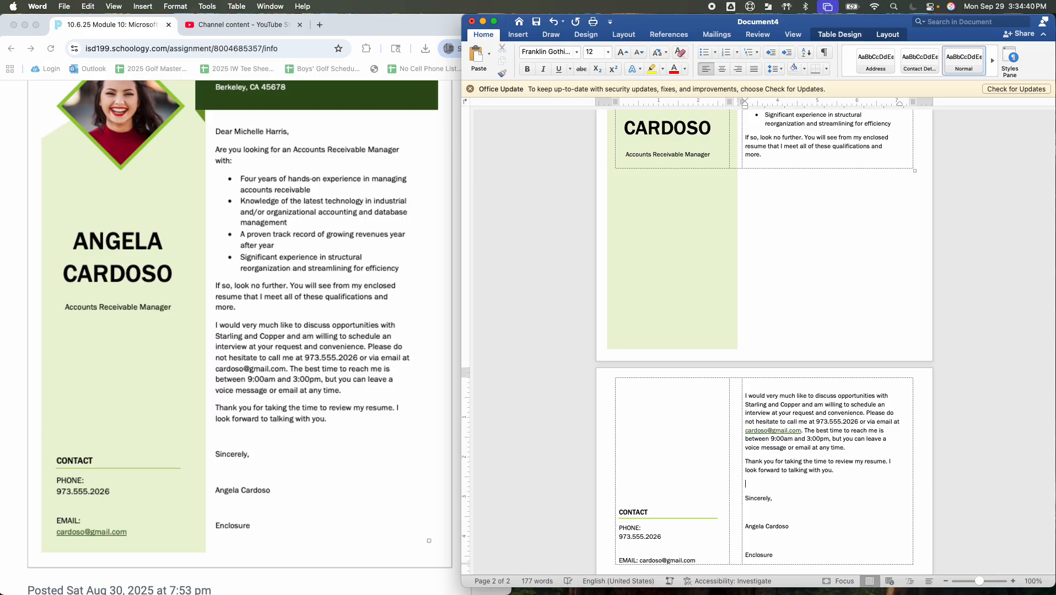
pyautogui.press('Delete')
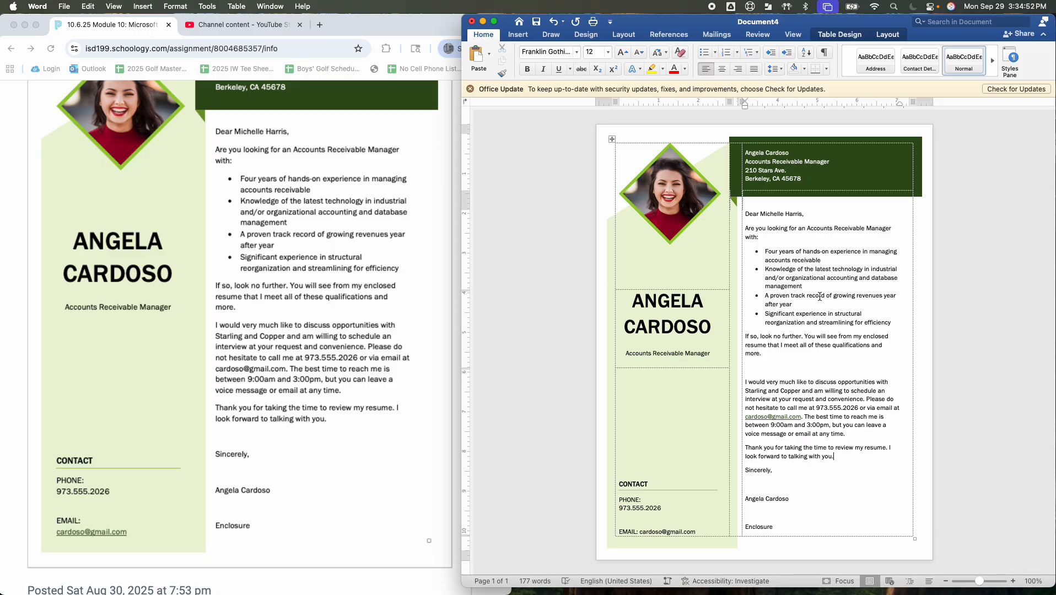
# Remove the extra blank line above the 'I would very much like' paragraph
pyautogui.click(821, 548)
pyautogui.scroll(3, 116, 277)
pyautogui.scroll(1, 116, 278)
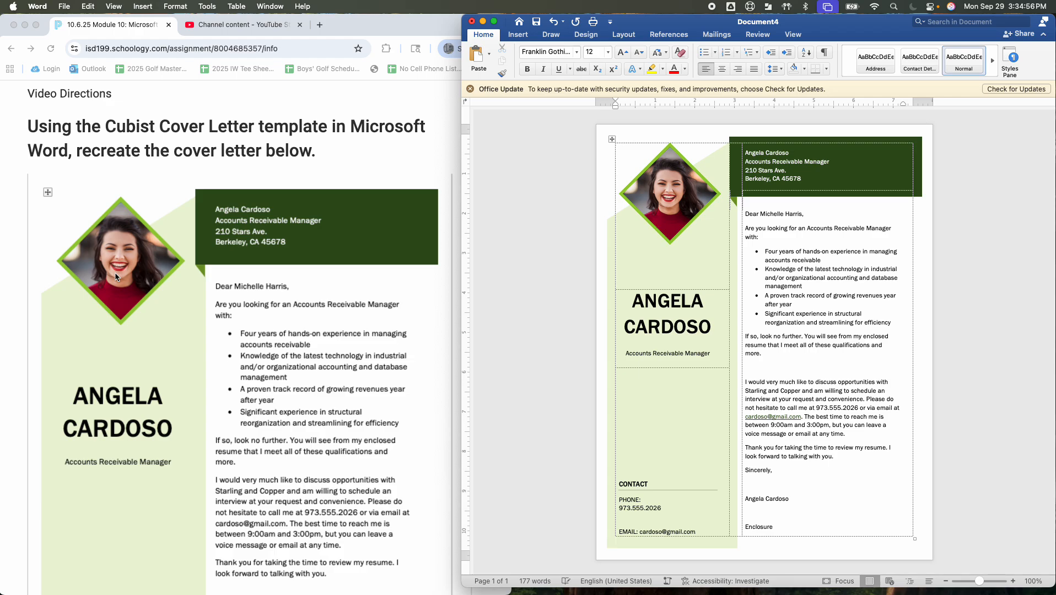
pyautogui.scroll(-3, 115, 276)
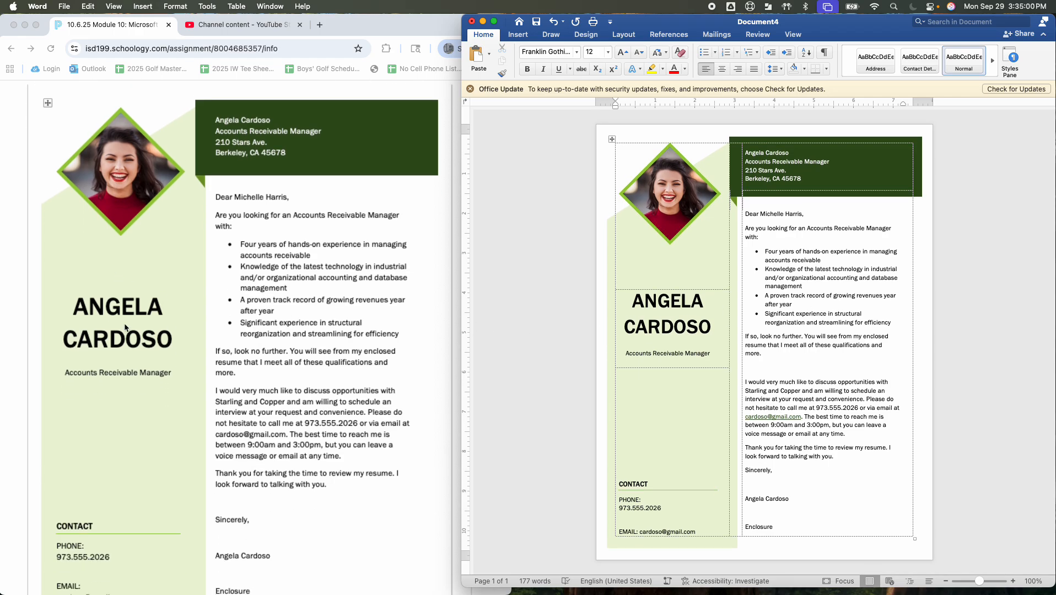
pyautogui.click(772, 367)
pyautogui.press('BackSpace')
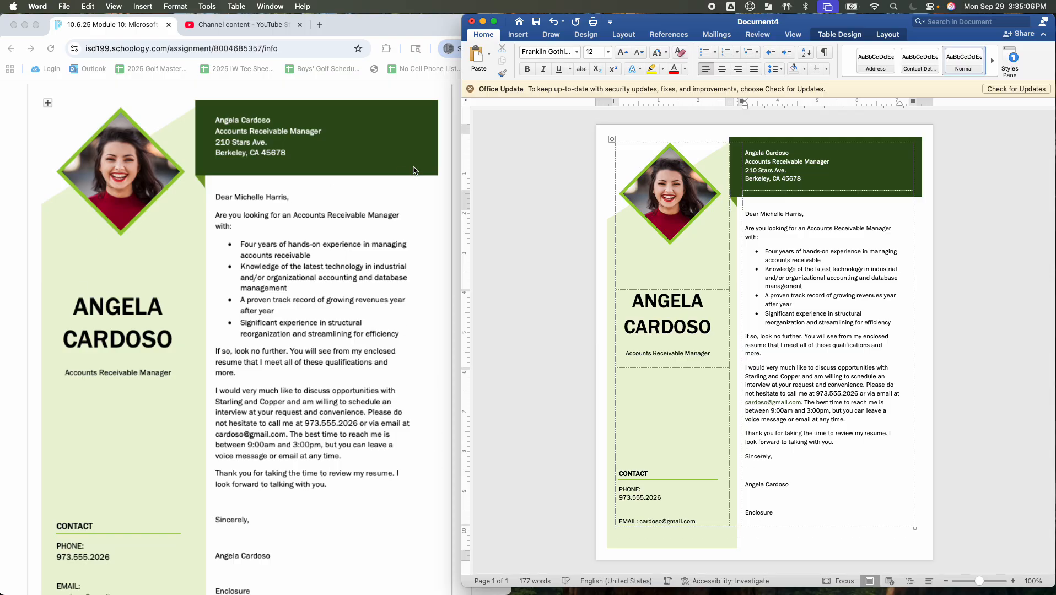
# Add a blank line between the closing 'Thank you' paragraph and 'Sincerely,'
pyautogui.scroll(-5, 399, 183)
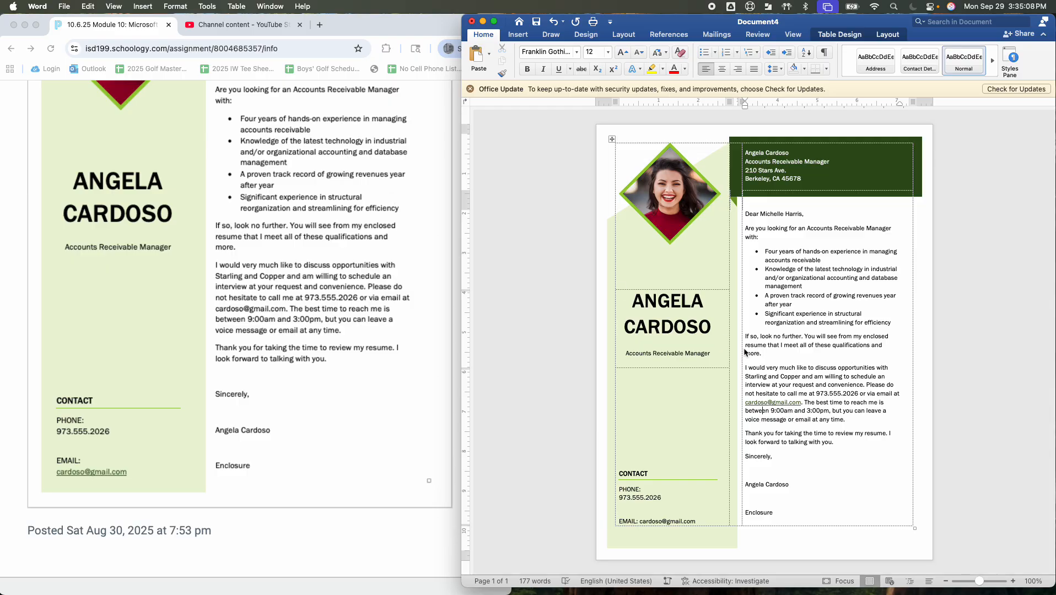
pyautogui.click(764, 497)
pyautogui.click(857, 450)
pyautogui.press('Return')
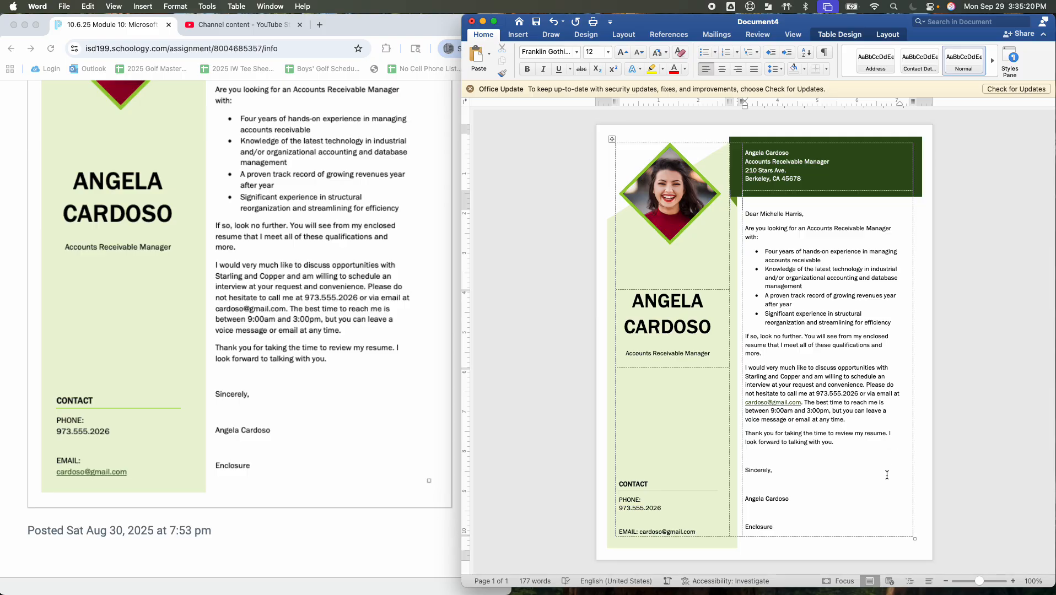
pyautogui.scroll(1, 887, 475)
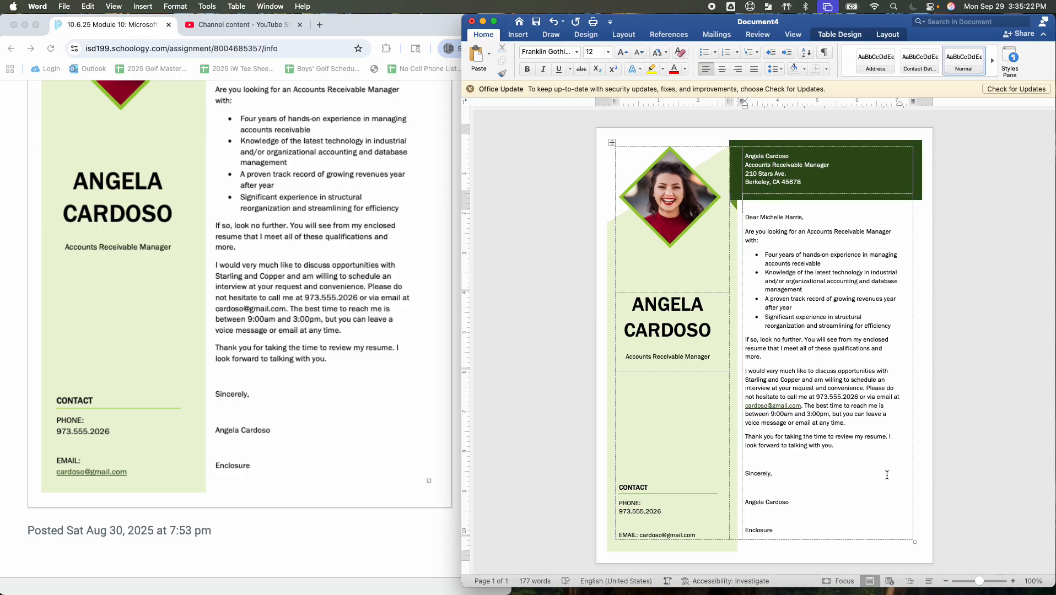
pyautogui.scroll(-1, 887, 475)
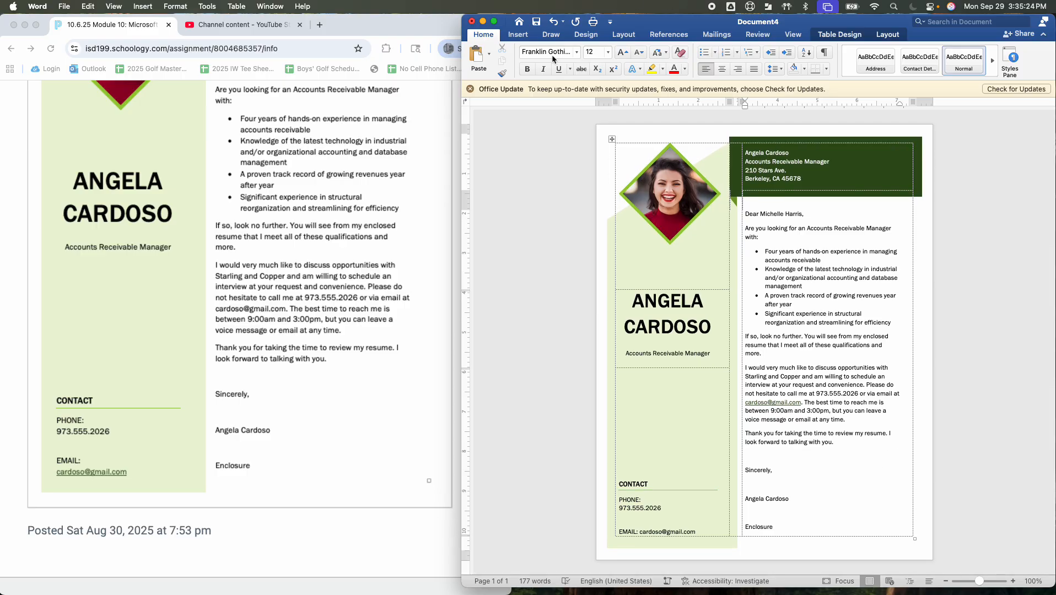
pyautogui.scroll(15, 67, 158)
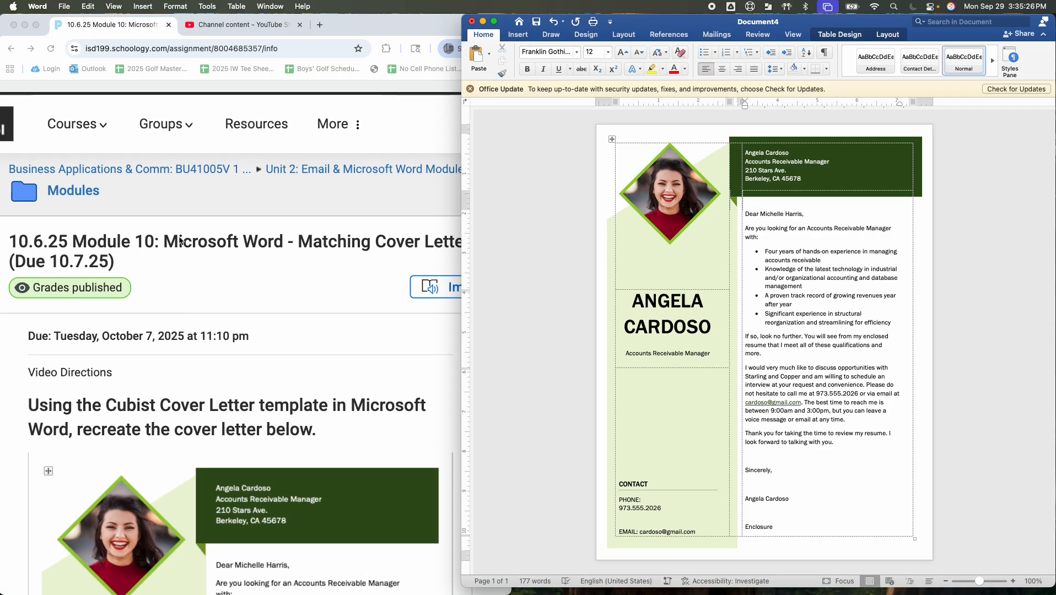